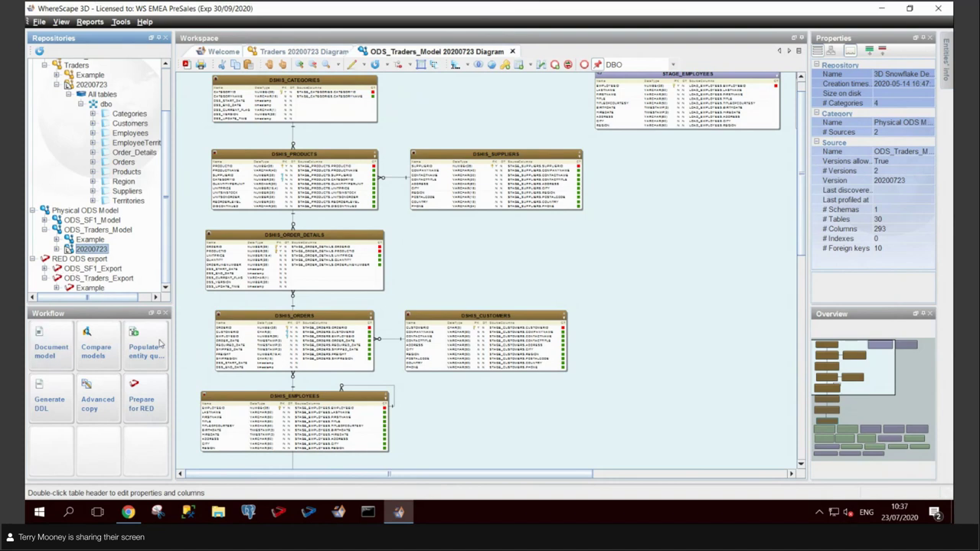
Step: Prepare the ODS_Traders_Model 20200723 model for RED by creating version 20200723 under ODS_Traders_Export in the RED ODS export category
click(142, 402)
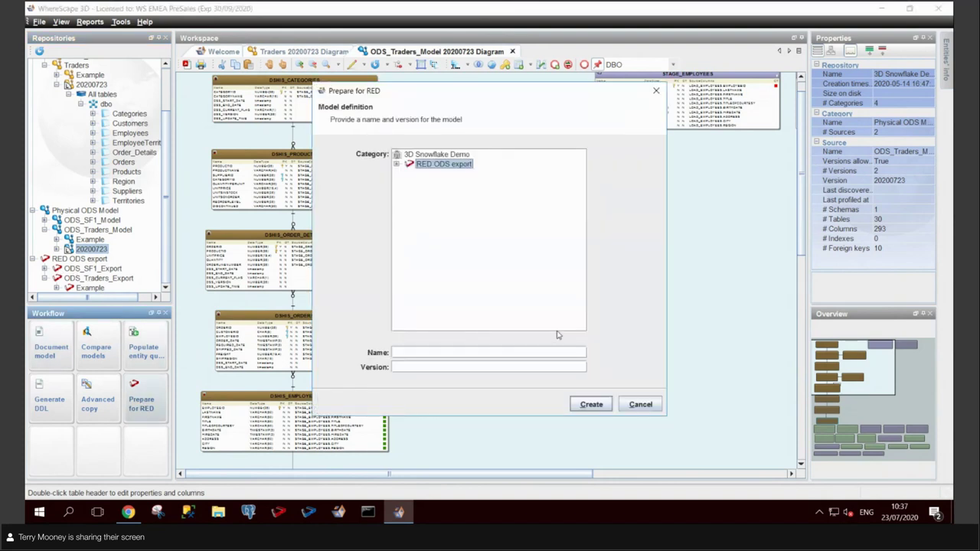
click(396, 164)
click(460, 184)
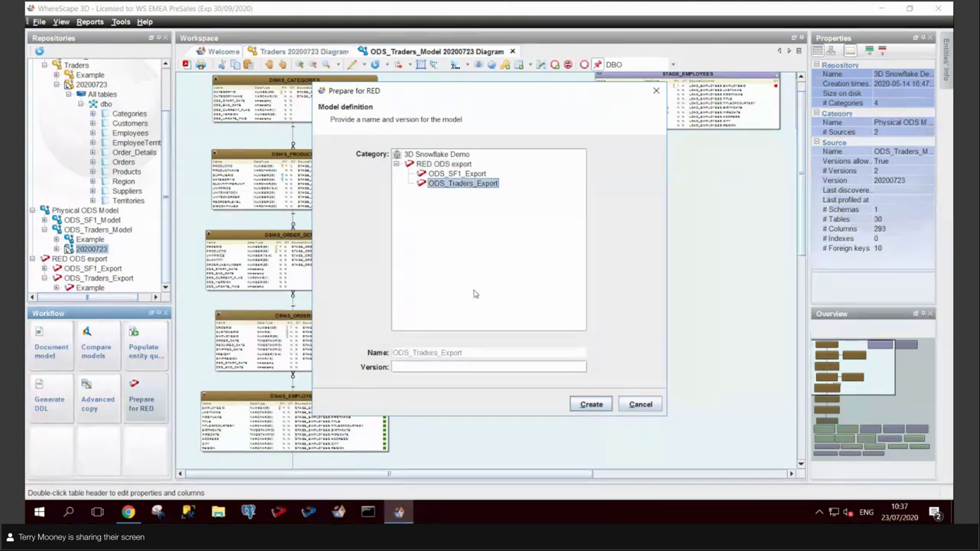
click(435, 368)
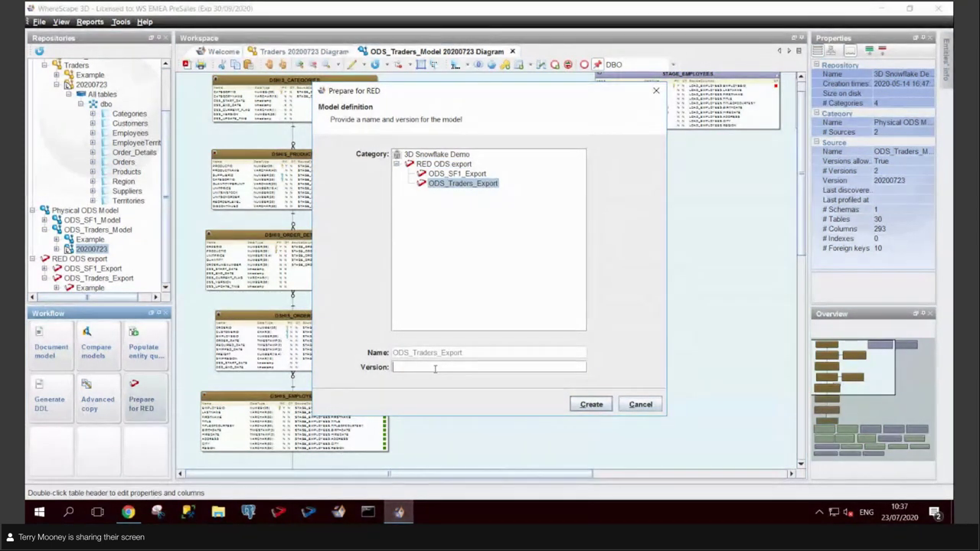
text(20200723)
click(587, 406)
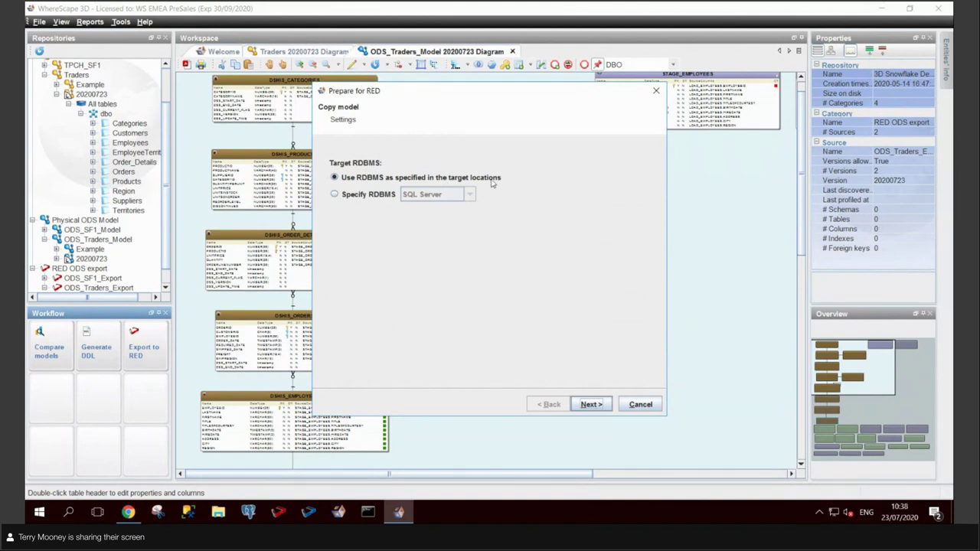
click(333, 196)
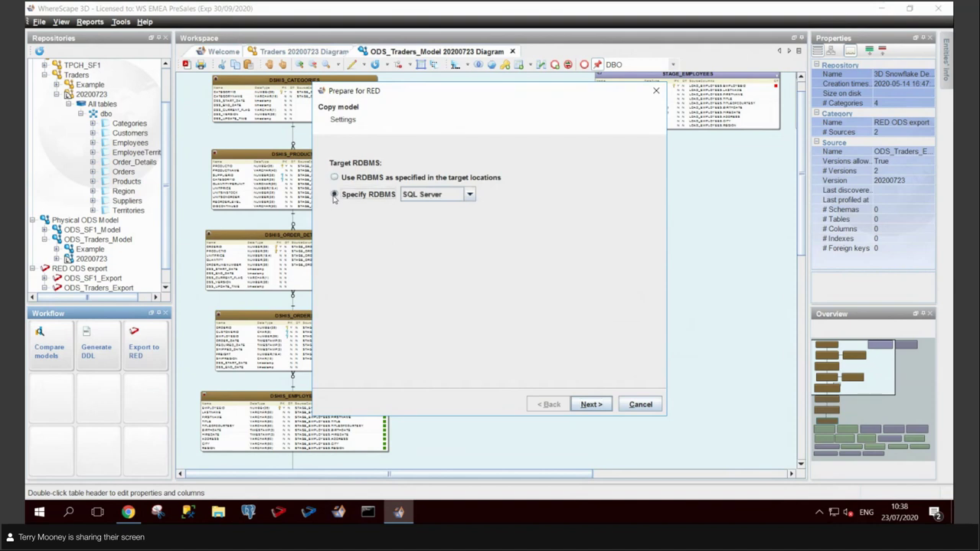
click(470, 195)
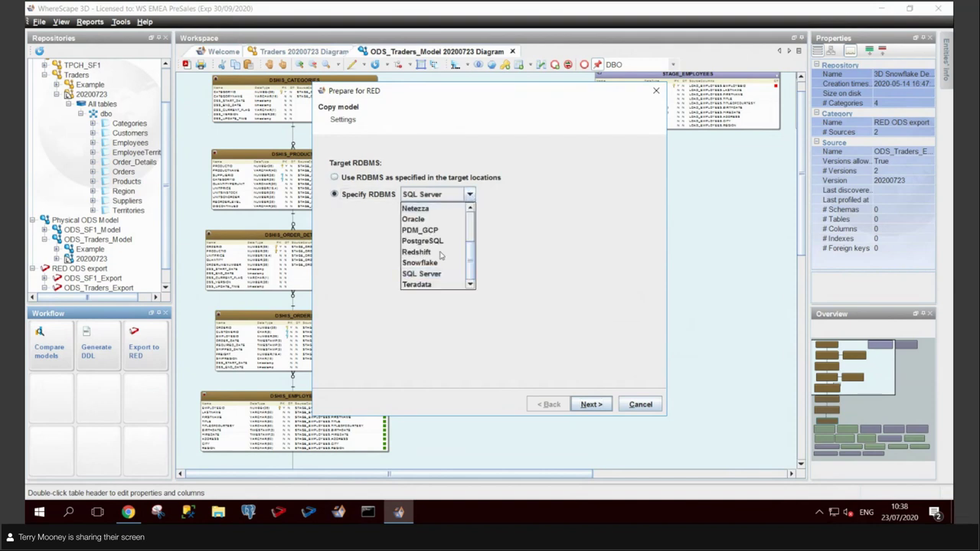
scroll(452, 260, up, 2)
scroll(451, 260, down, 2)
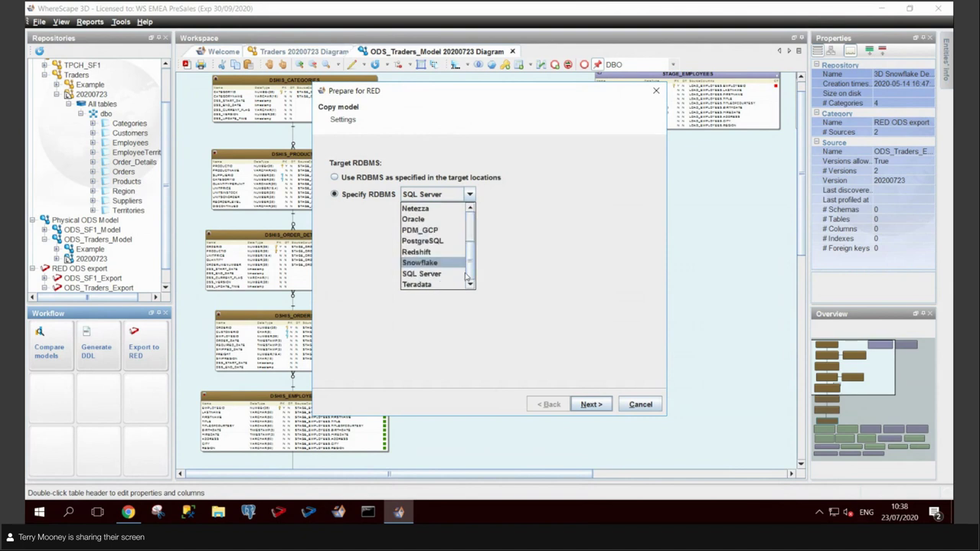
click(335, 177)
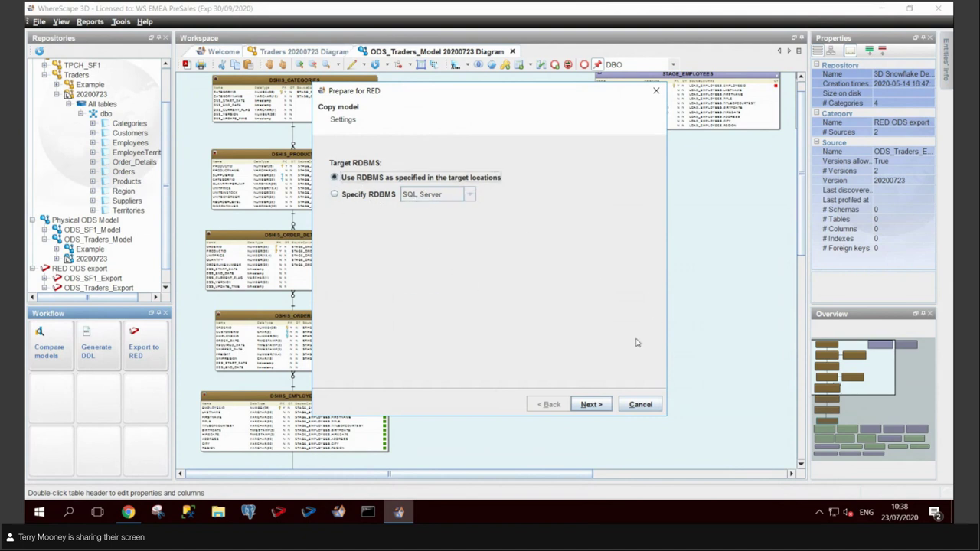
Step: Copy the model using the RDBMS specified in the target locations, accepting the proposed entity type mappings
click(594, 404)
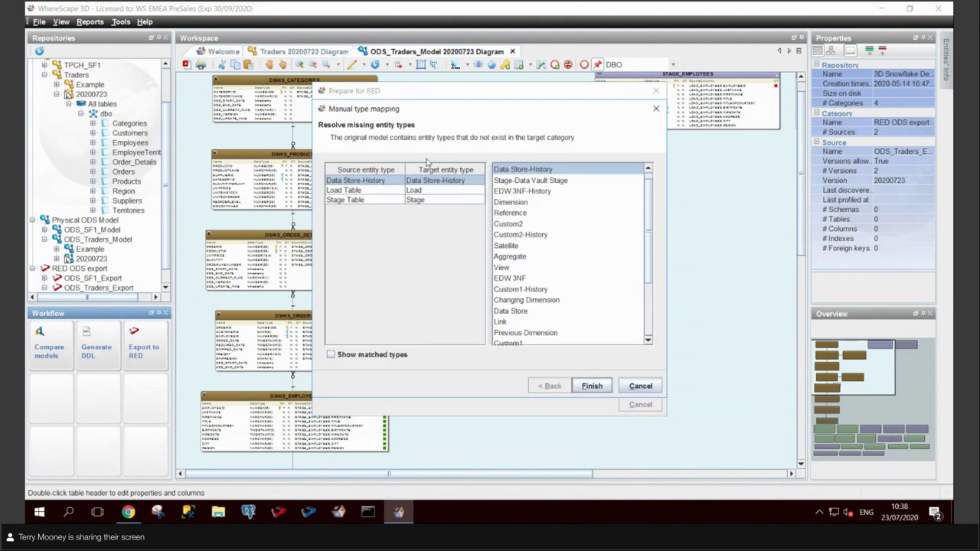
click(594, 389)
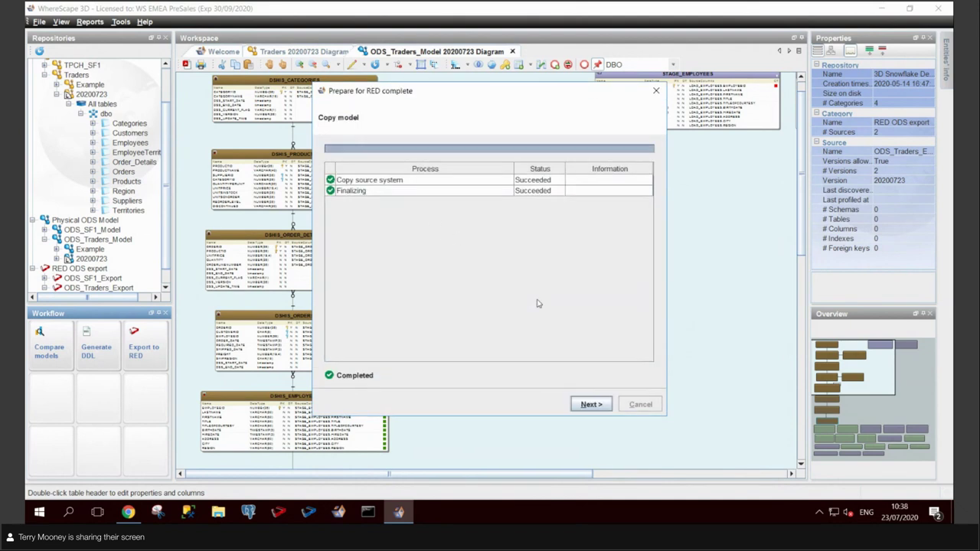
click(584, 404)
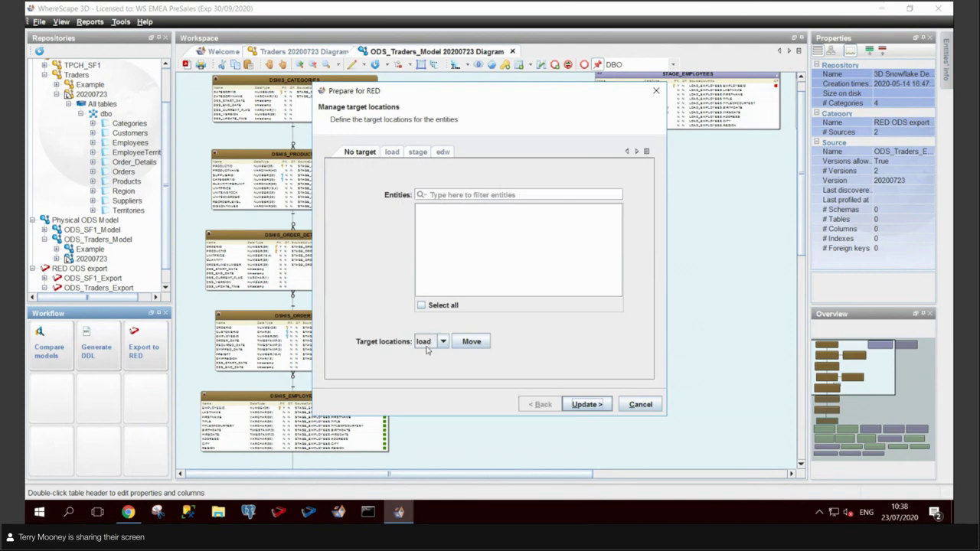
Step: Review the entities assigned to the load, stage and edw target locations and accept the assignments
click(392, 153)
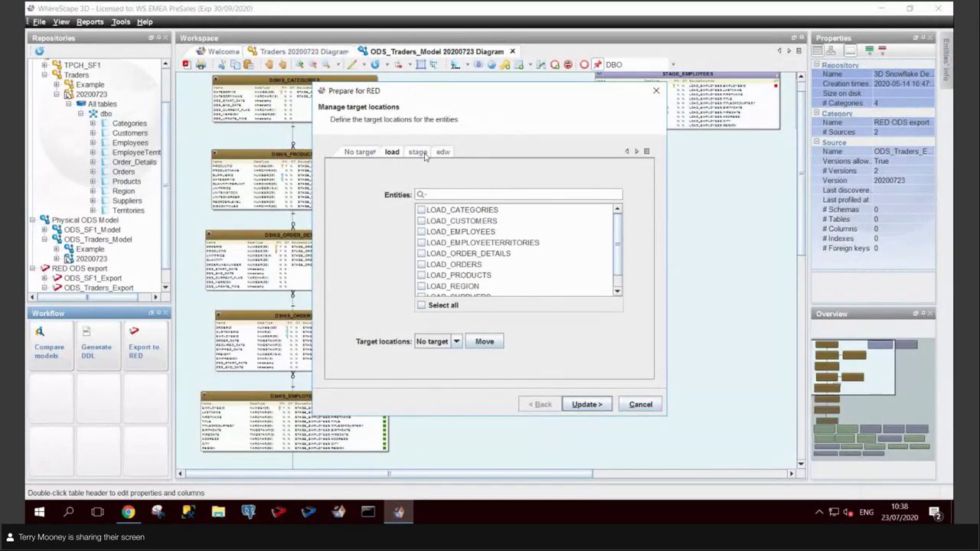
click(420, 154)
click(444, 153)
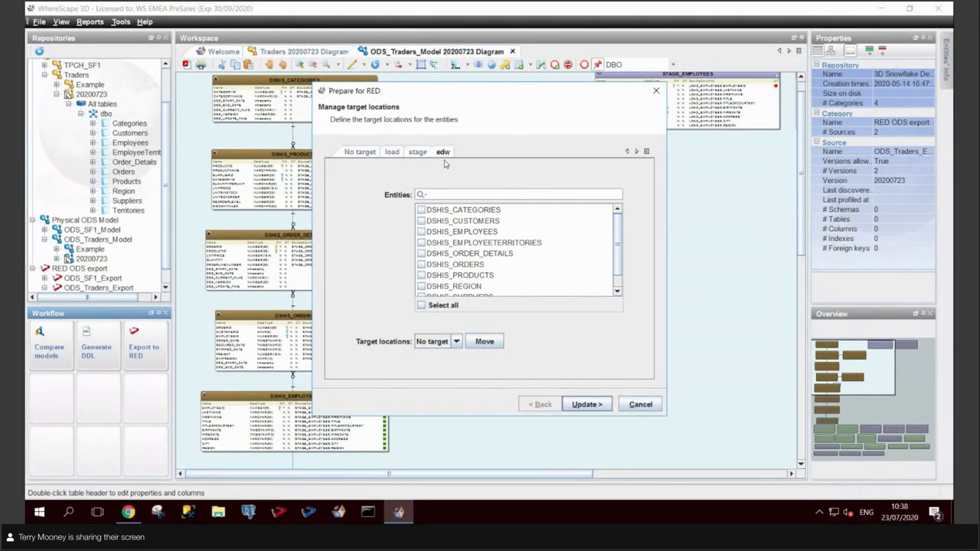
click(397, 154)
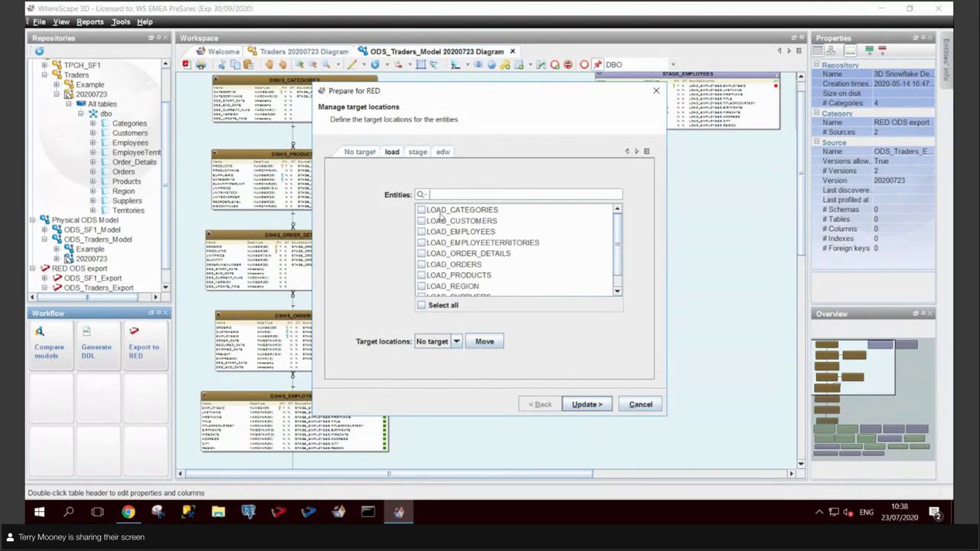
click(418, 153)
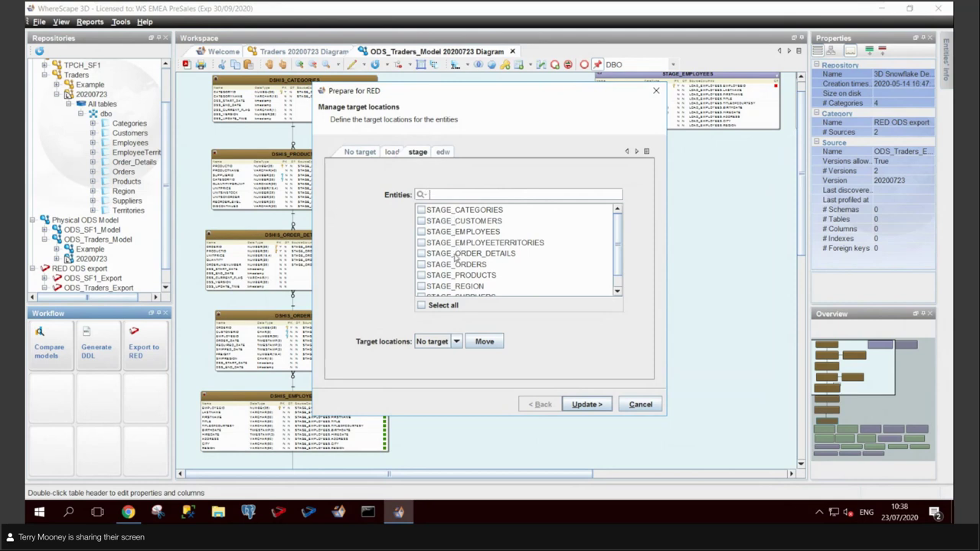
click(444, 152)
mouse_move(620, 243)
mouse_down()
mouse_move(618, 268)
mouse_move(617, 232)
mouse_up()
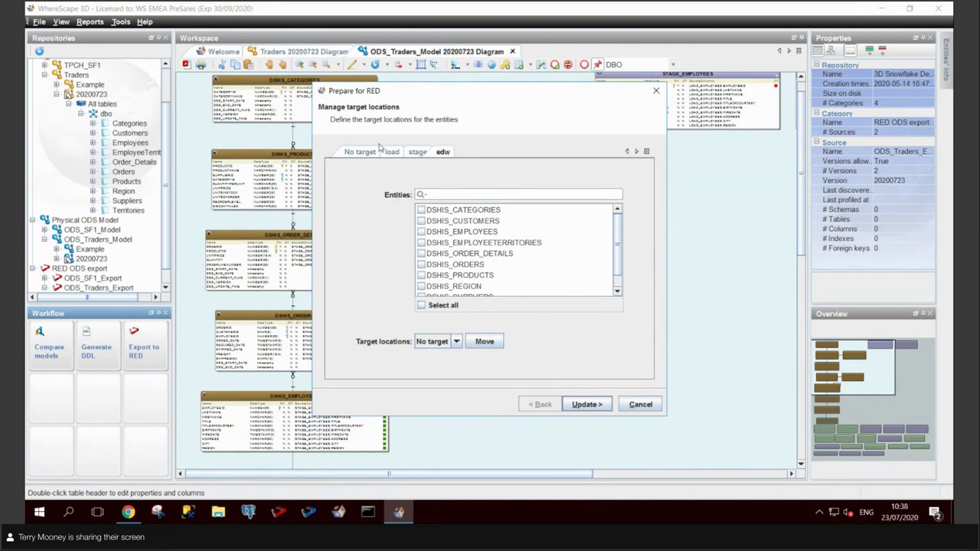
click(594, 404)
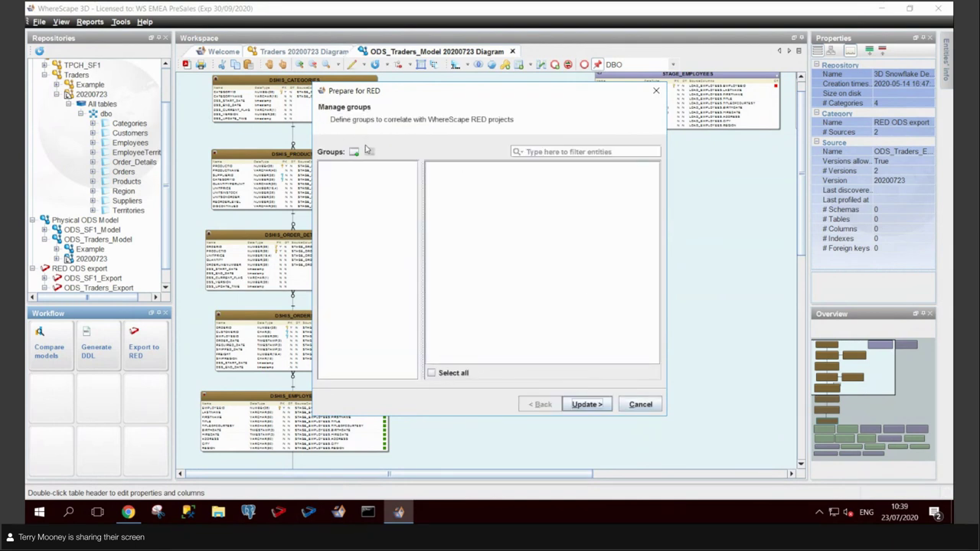
Step: Add a group named Demo_Release containing all entities and apply the group definition
click(354, 152)
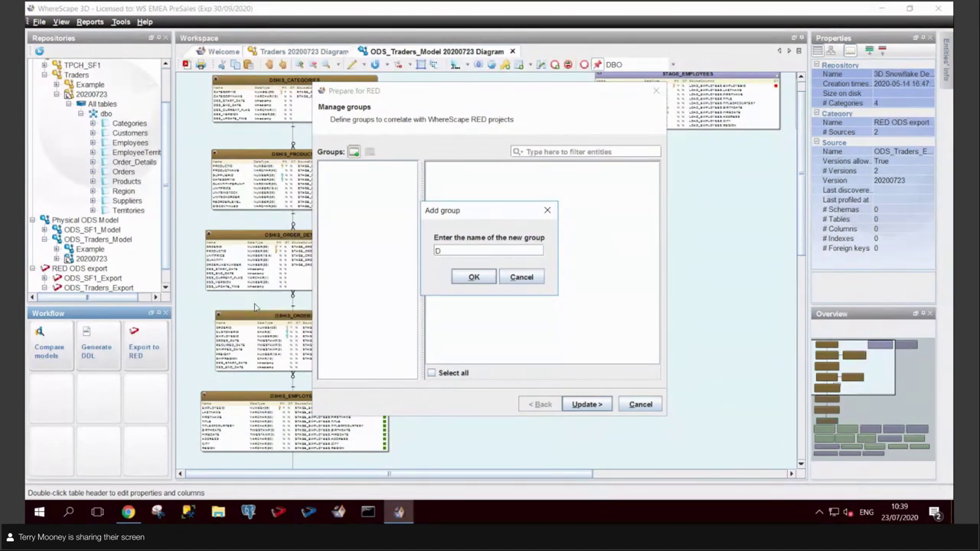
text(Demo_Release)
click(473, 279)
click(431, 373)
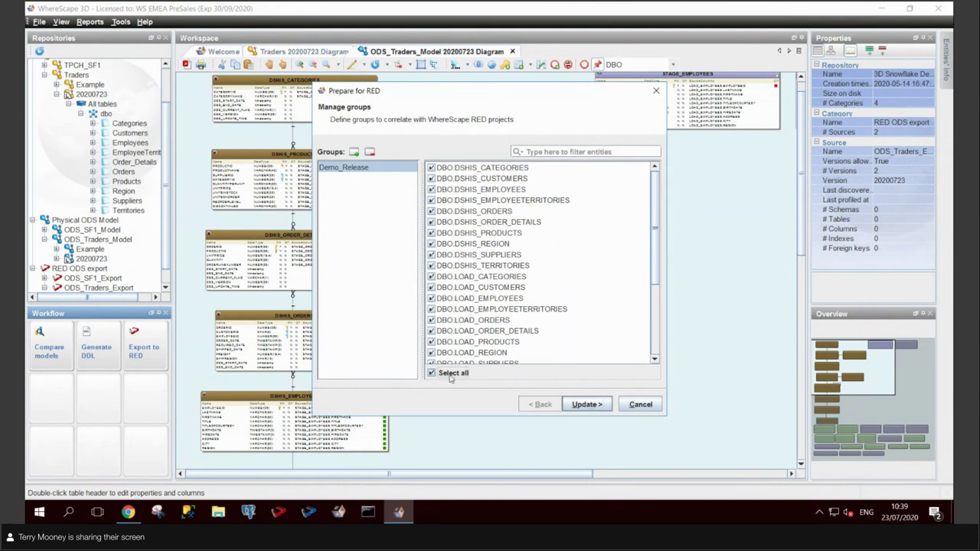
click(595, 405)
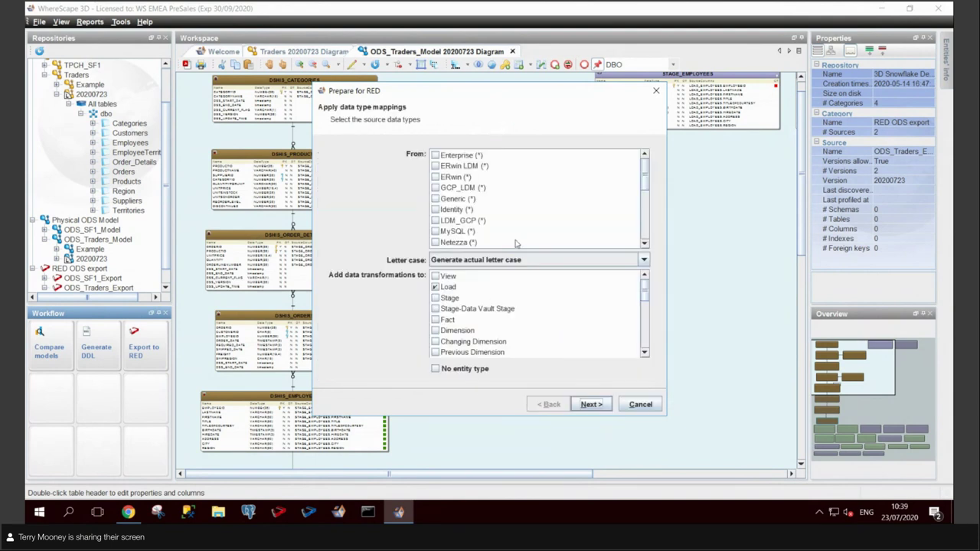
Step: Apply the data type mappings from SQL Server instead of Snowflake, keeping data transformations on Load entities
scroll(645, 186, down, 1)
drag(646, 186, 639, 228)
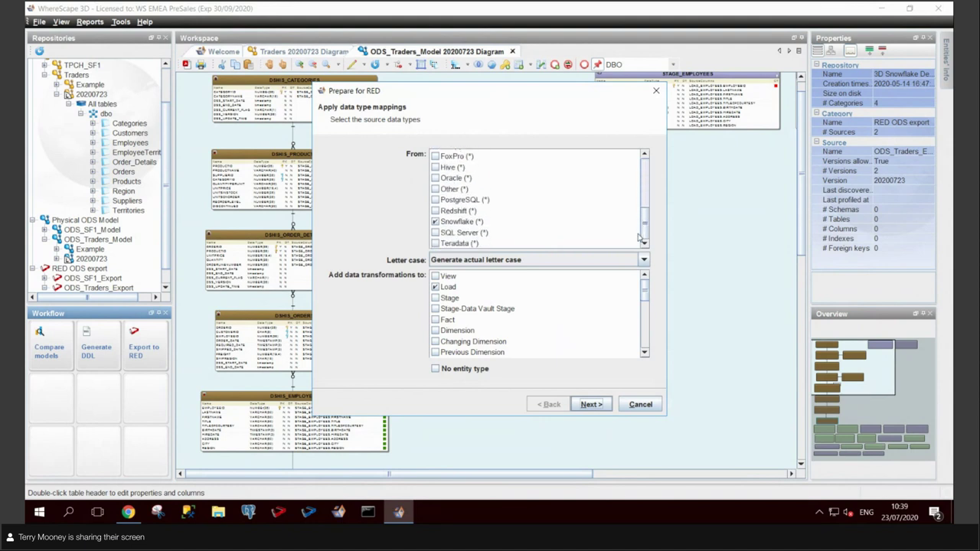
click(435, 221)
click(435, 232)
click(592, 405)
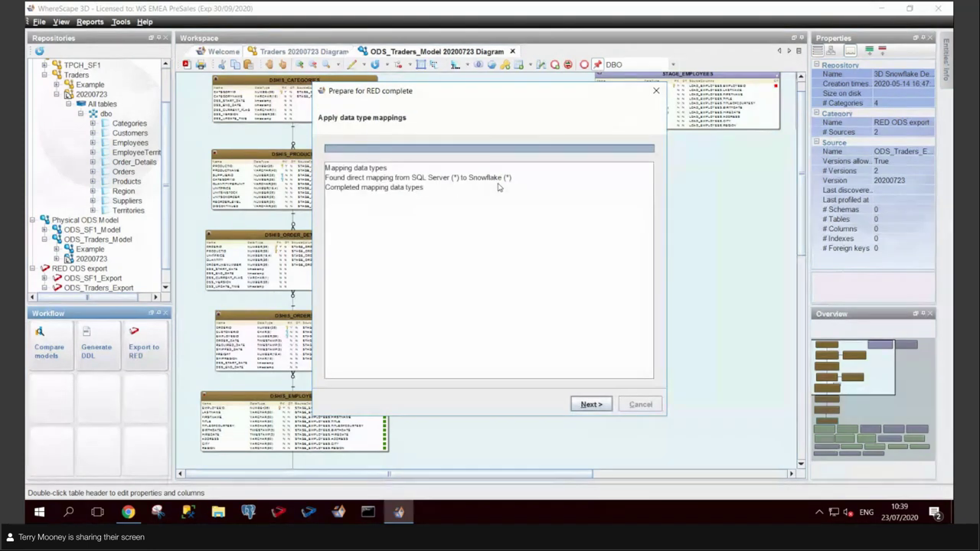
click(592, 406)
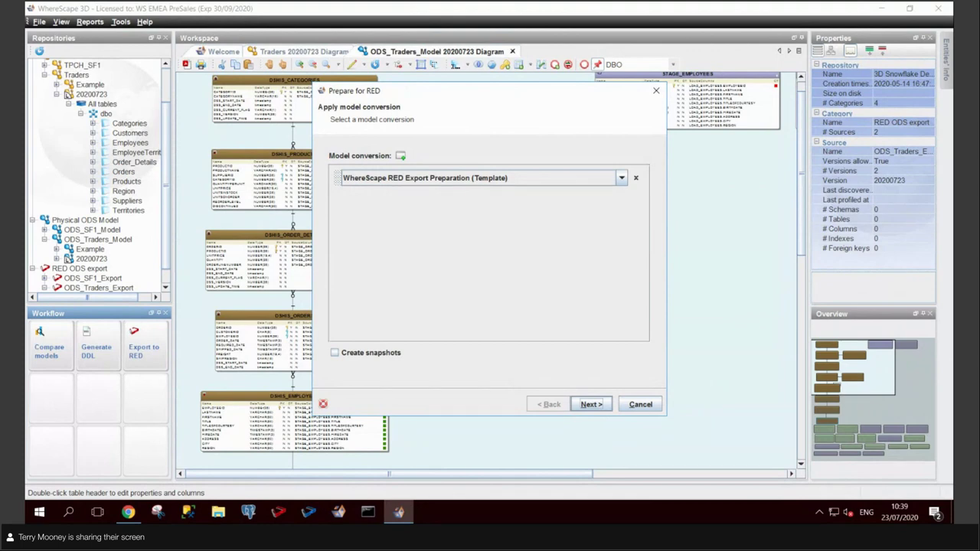
Step: Apply the WhereScape RED Export Preparation model conversion, finish the preparation and view the load and stage tables in the export diagram
click(603, 409)
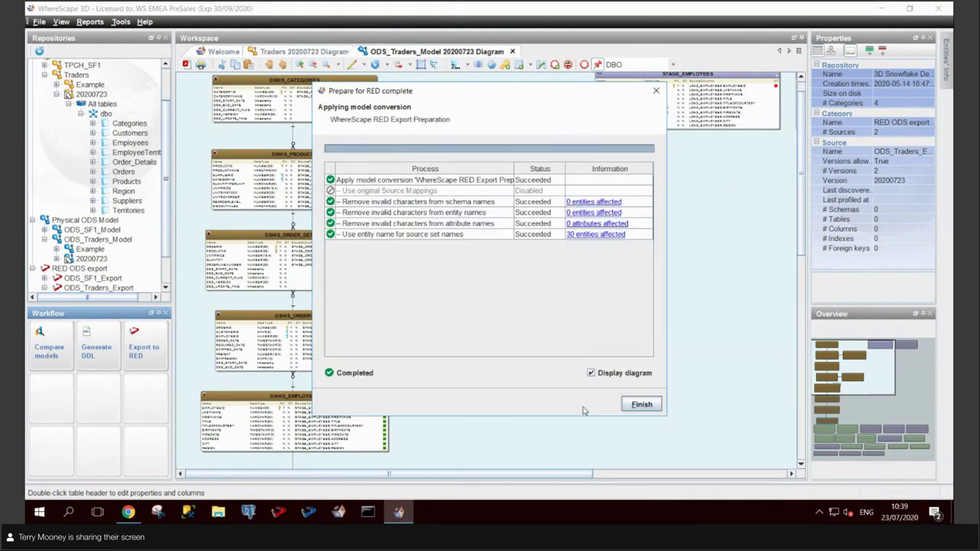
click(641, 405)
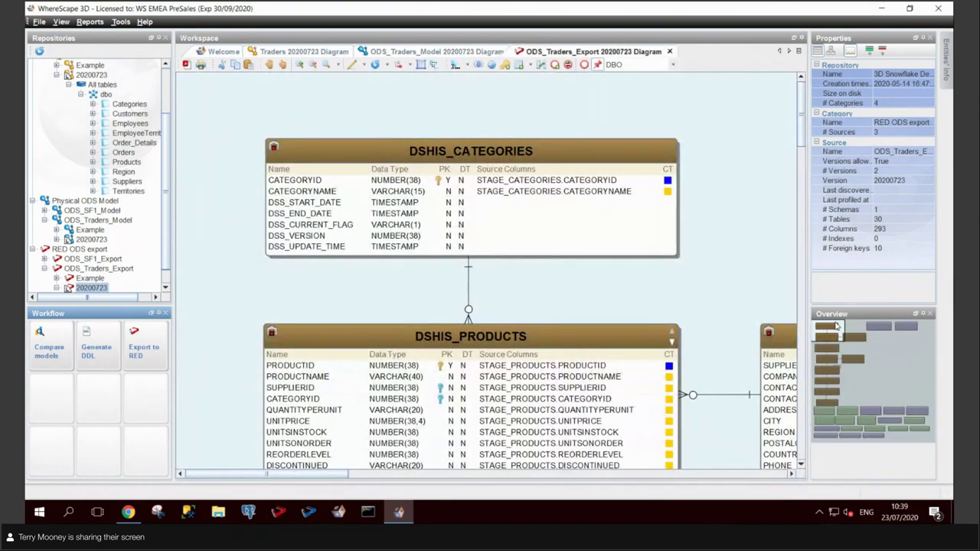
drag(840, 330, 891, 441)
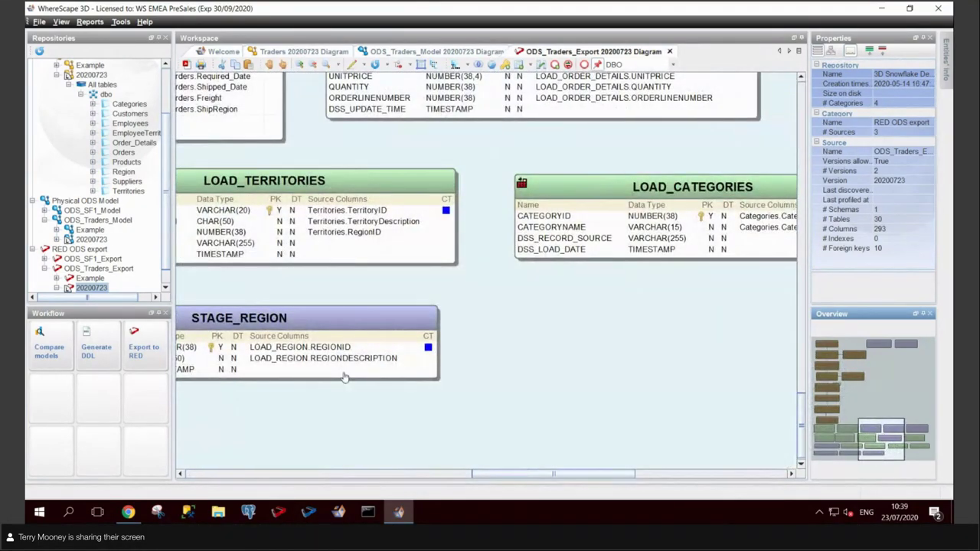
Step: Switch to the Snowflake web console in Chrome and examine the demo database's tables sorted by schema
click(125, 515)
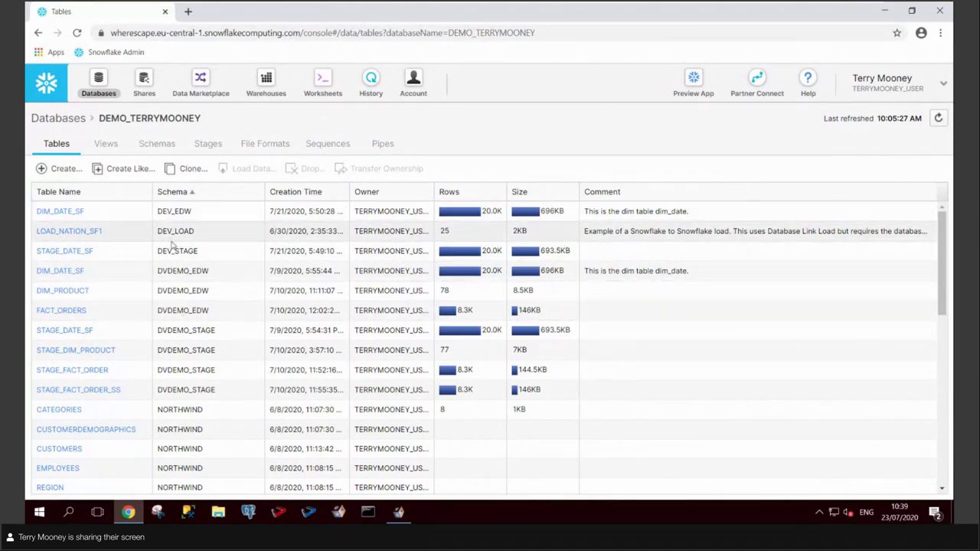
click(192, 193)
click(191, 193)
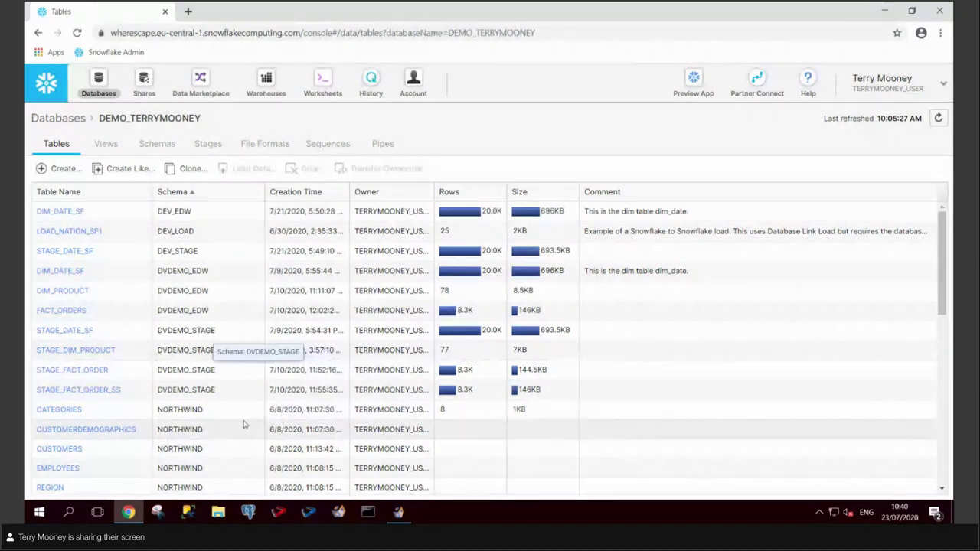
Step: Launch WhereScape RED and connect to the SnowflakeDemoDev (64-bit) repository with OS/DSN Authentication
click(278, 512)
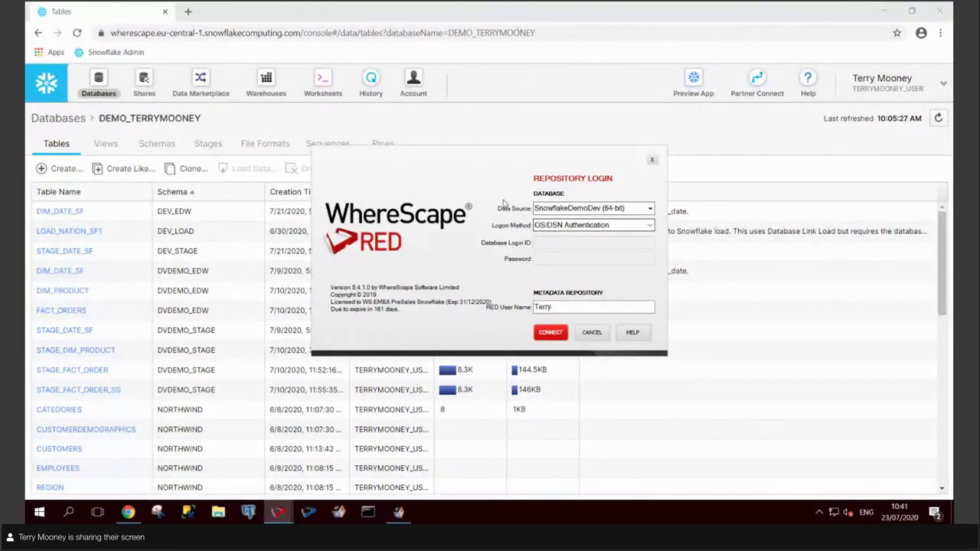
click(542, 333)
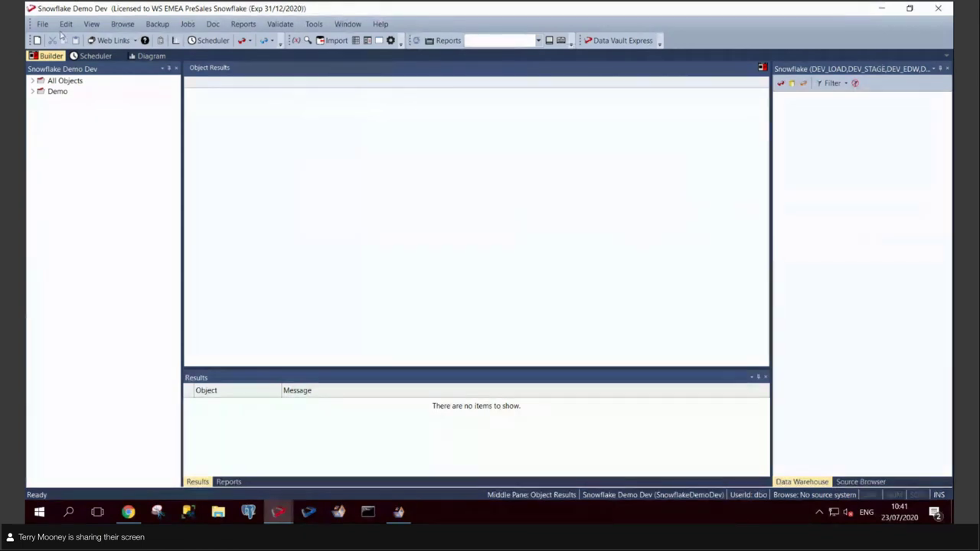
Step: Examine the existing stage tables in All Objects and the stage and dimension tables in the Demo project
double_click(41, 82)
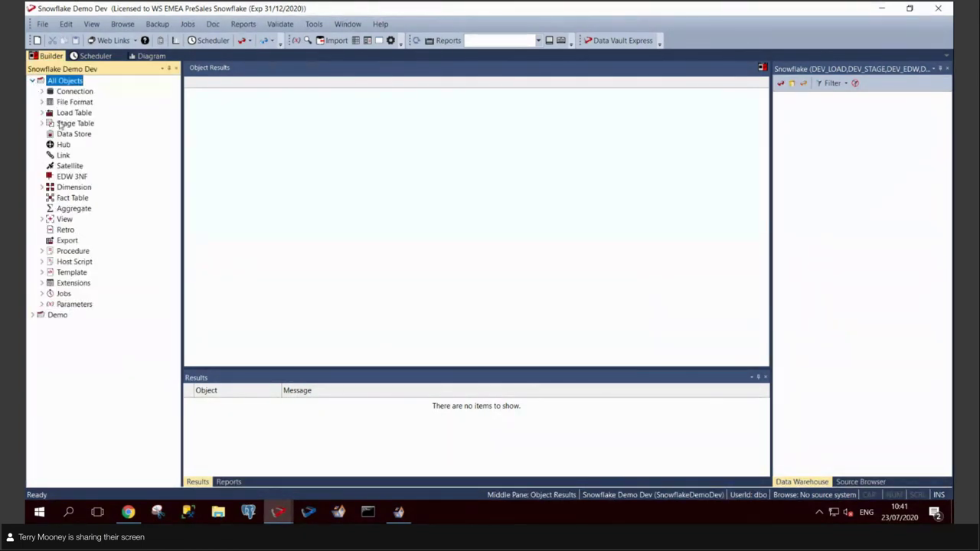
click(42, 124)
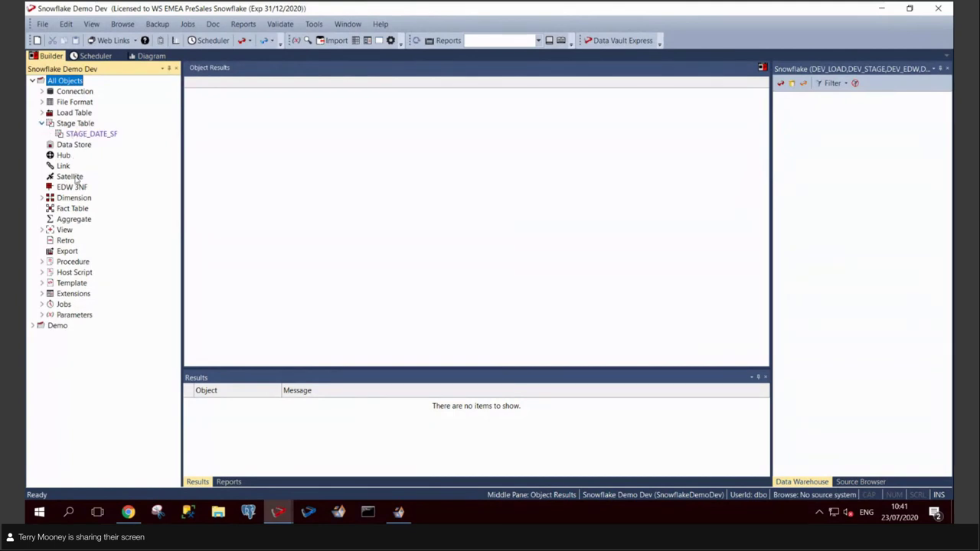
click(33, 82)
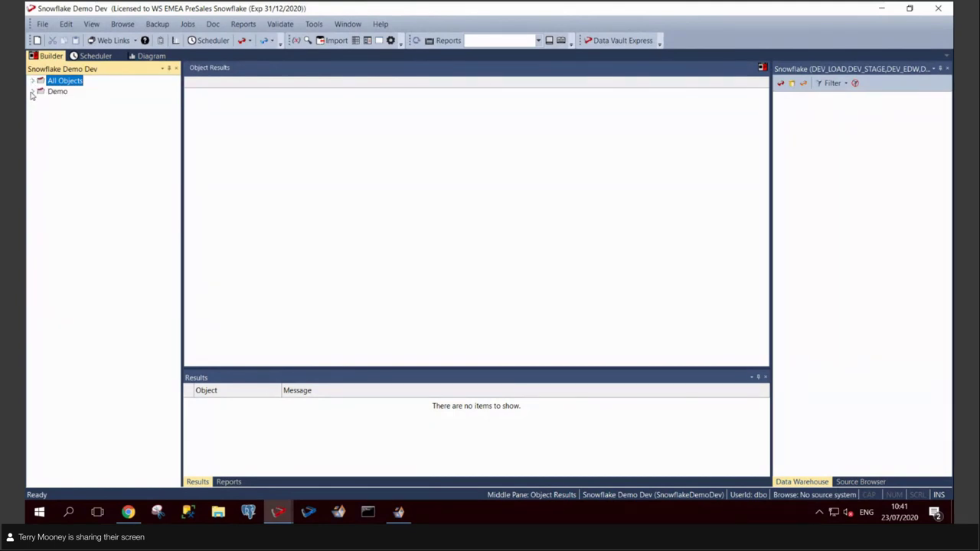
click(32, 92)
click(41, 135)
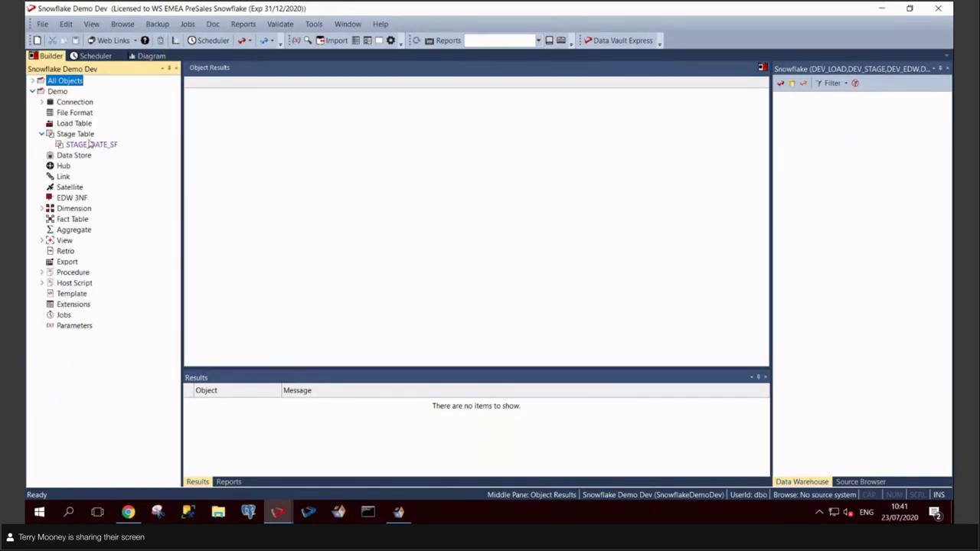
click(42, 208)
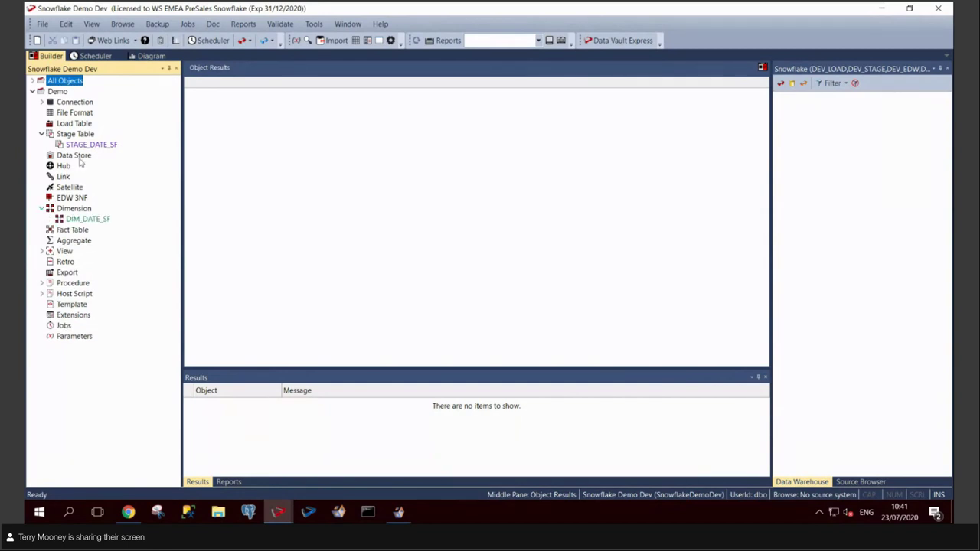
Step: Check the Demo project's Load Table and Data Store groups, minimize WhereScape RED and cancel the leftover repository login
click(73, 124)
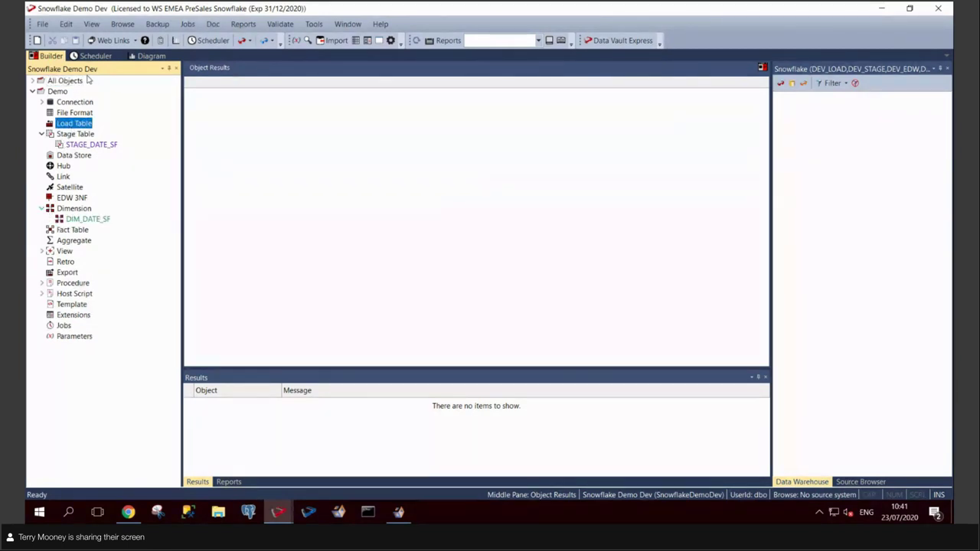
click(72, 155)
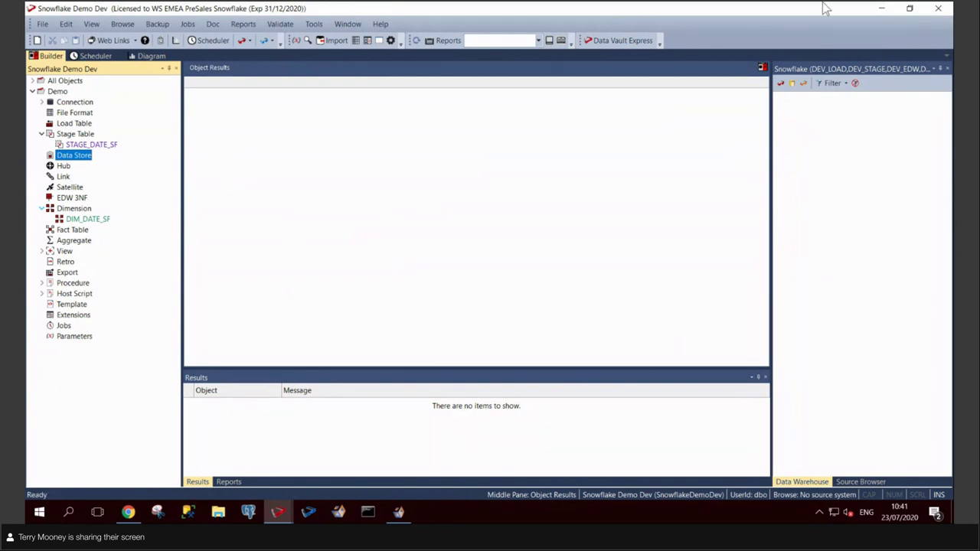
click(884, 9)
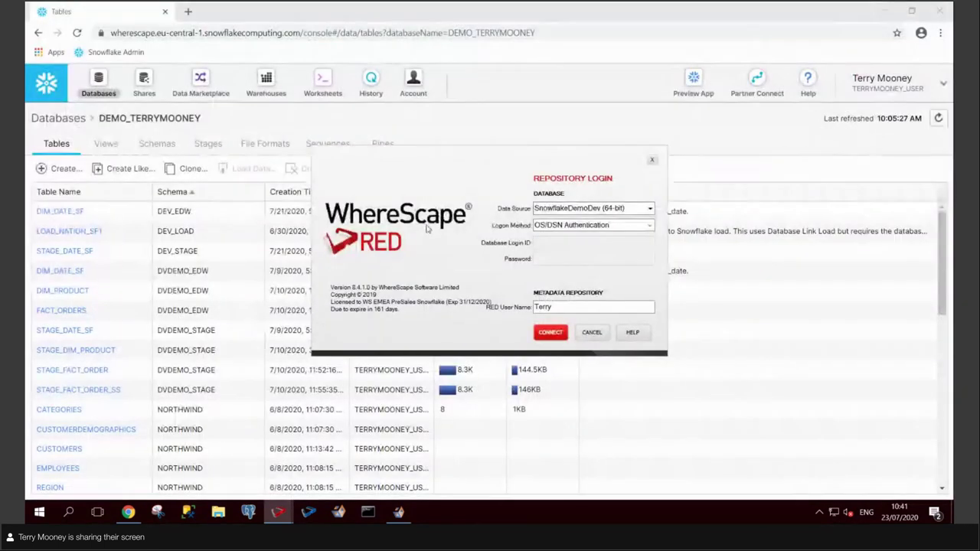
click(599, 337)
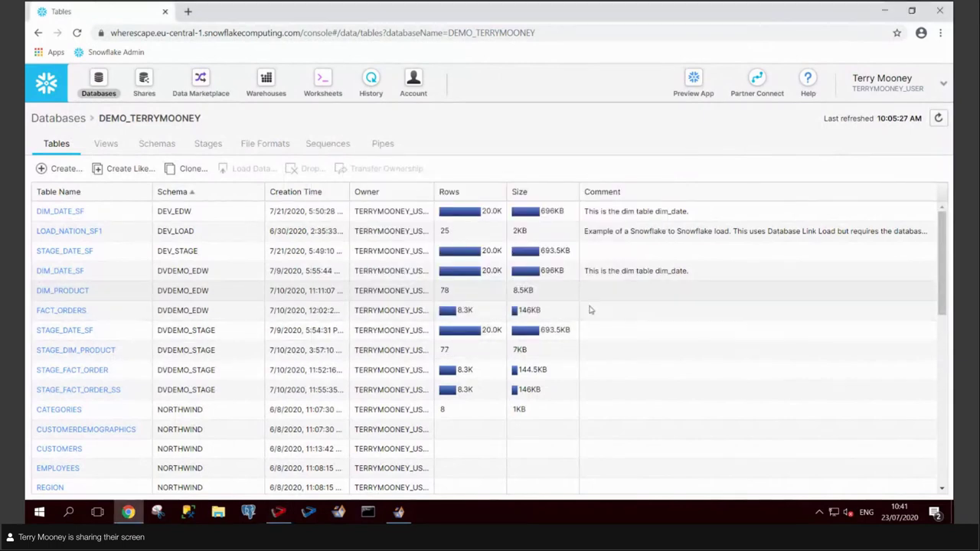
Step: Switch to WhereScape 3D and display the diagram of the Example version of ODS_Traders_Export
click(400, 513)
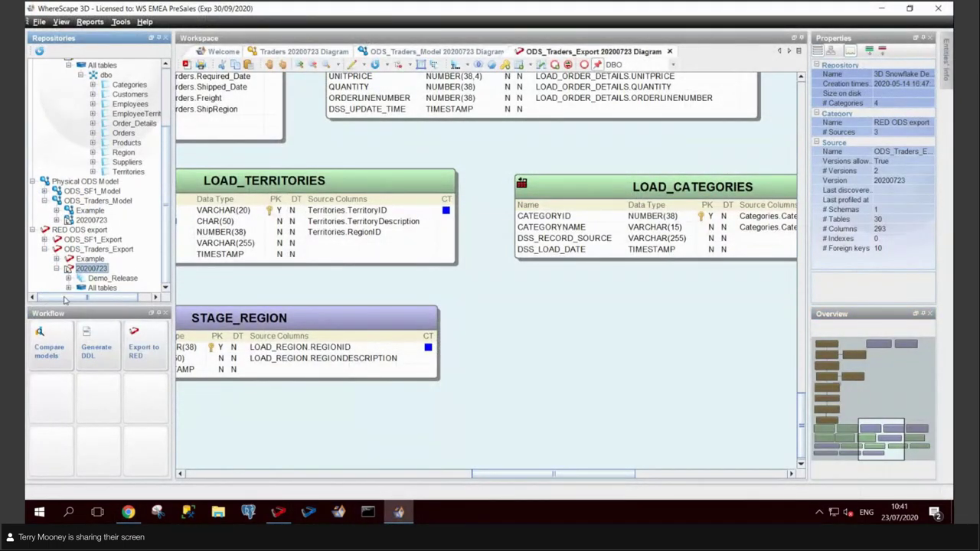
right_click(86, 261)
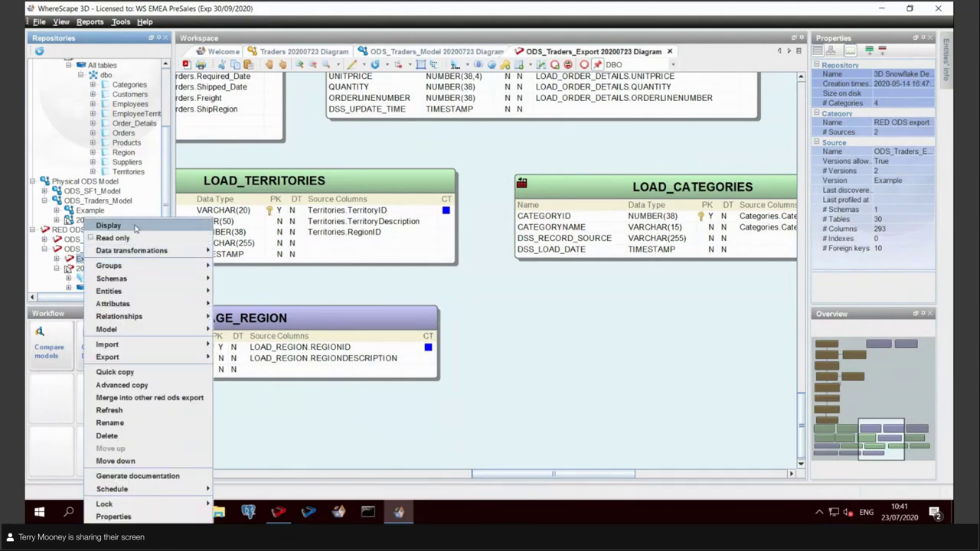
click(135, 227)
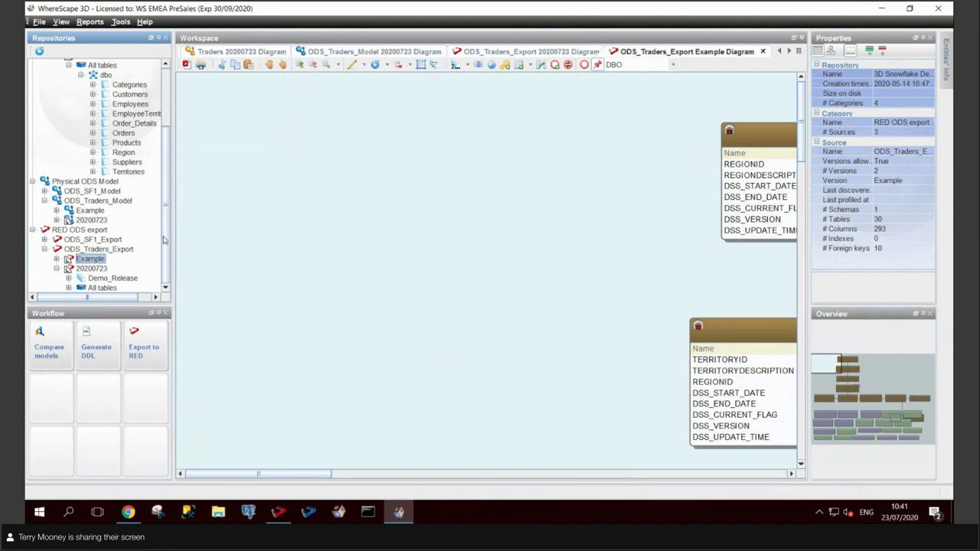
Step: Export the 20200723 version of ODS_Traders_Export to WhereScape RED as RED_ODS_Traders_Export_20200723.xml in the Temp folder
right_click(95, 270)
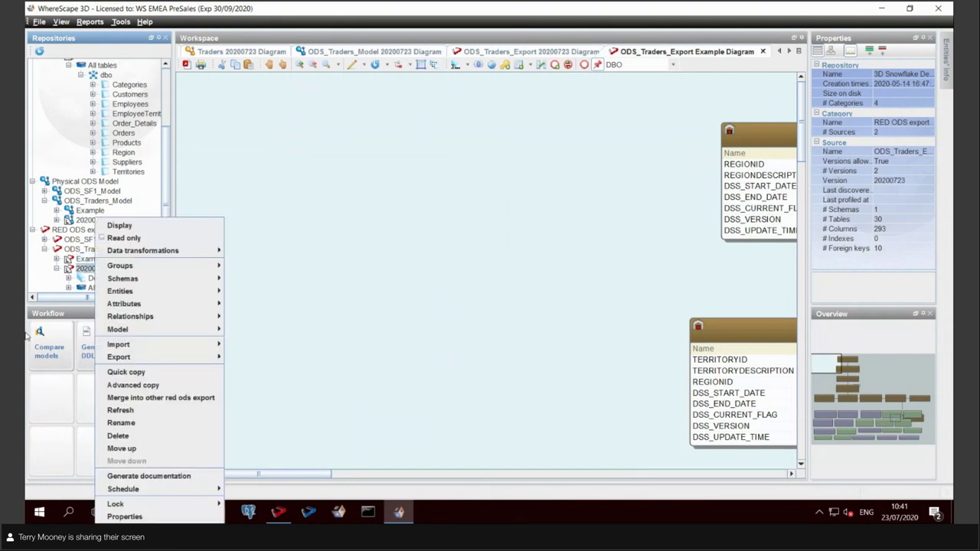
mouse_move(122, 357)
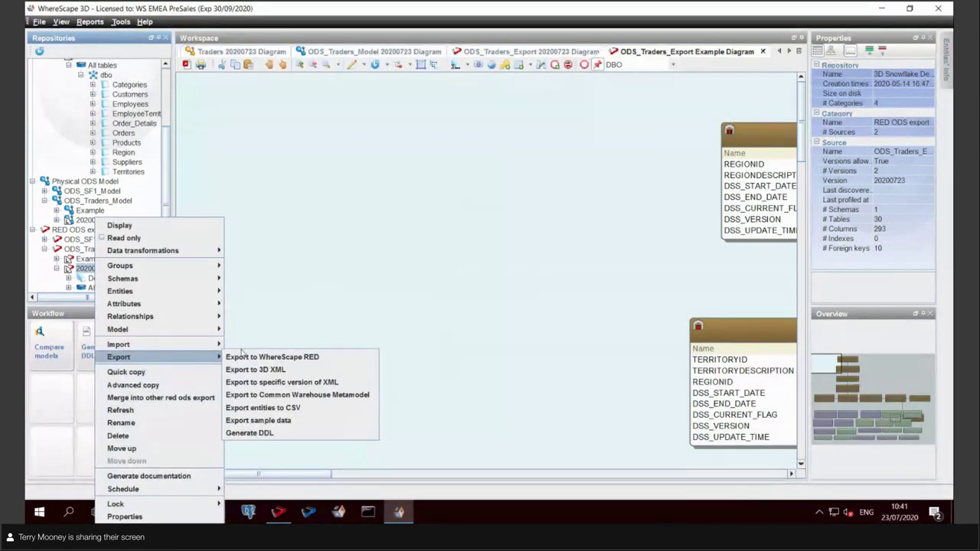
click(331, 356)
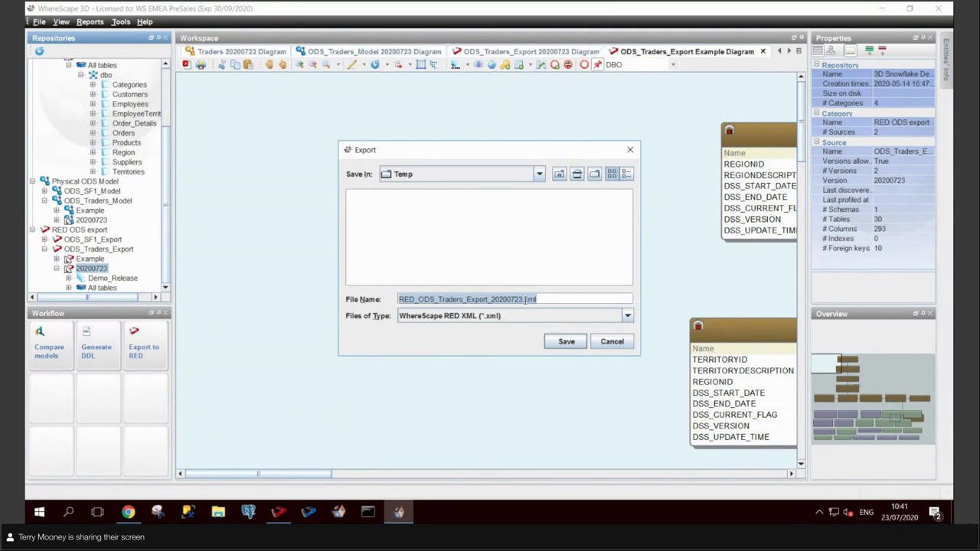
click(556, 347)
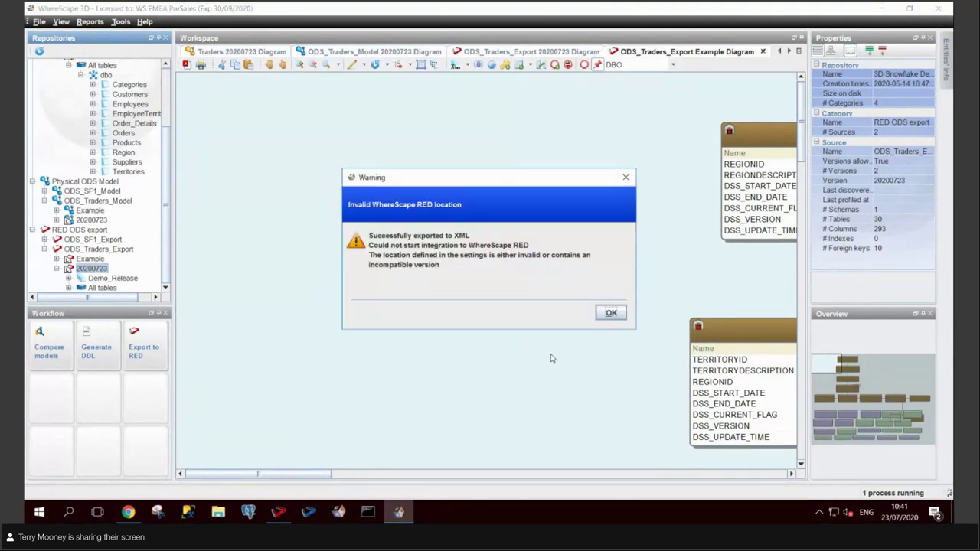
click(611, 313)
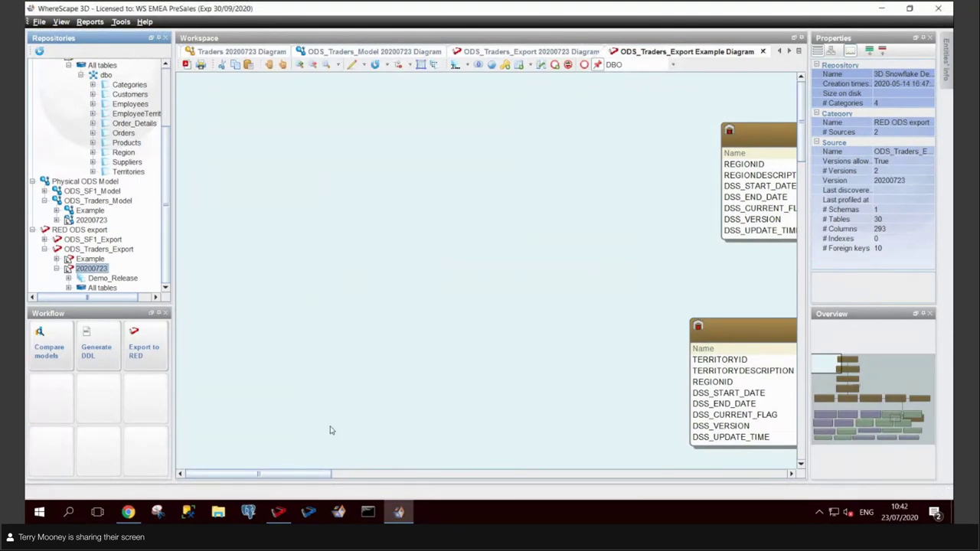
Step: Launch WhereScape Setup Administrator with permission to make changes and set its application directory to C:\Temp
click(310, 512)
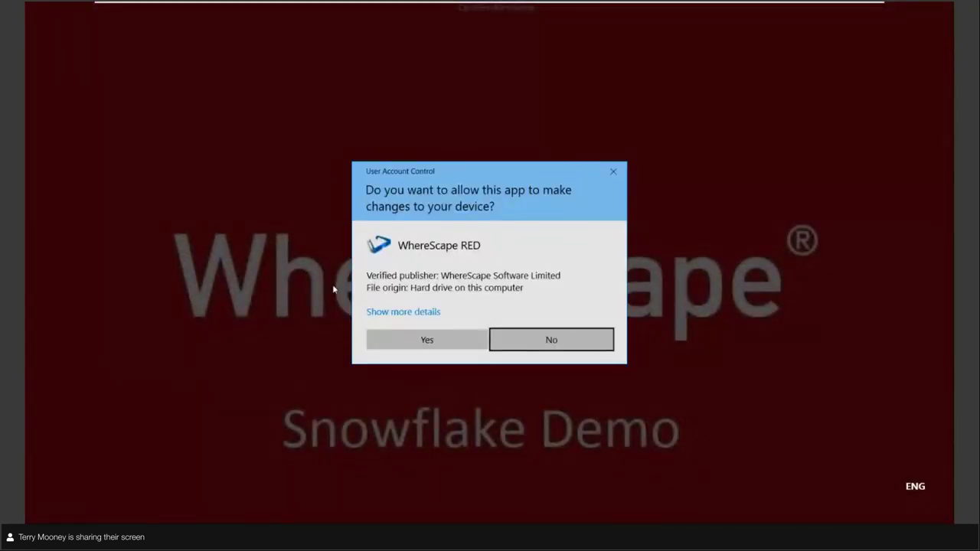
click(404, 346)
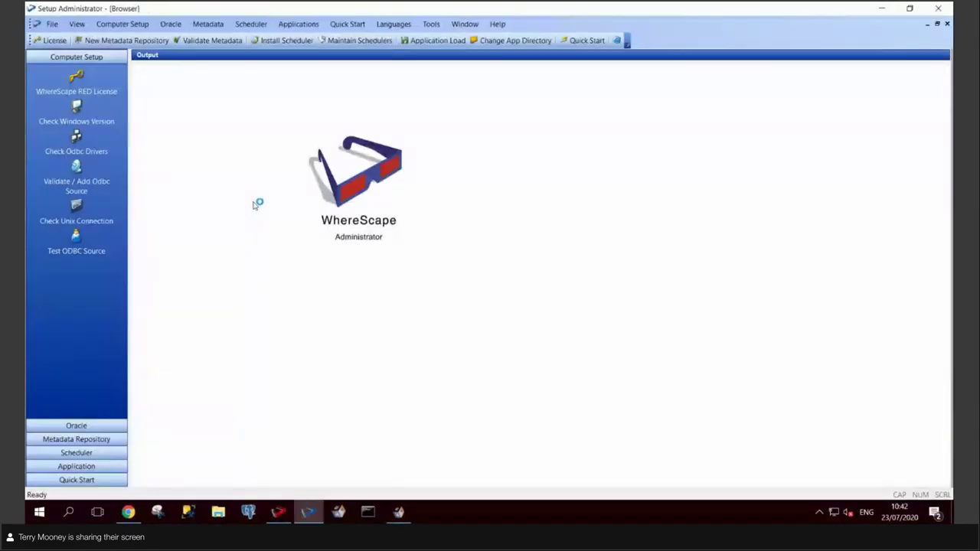
click(77, 467)
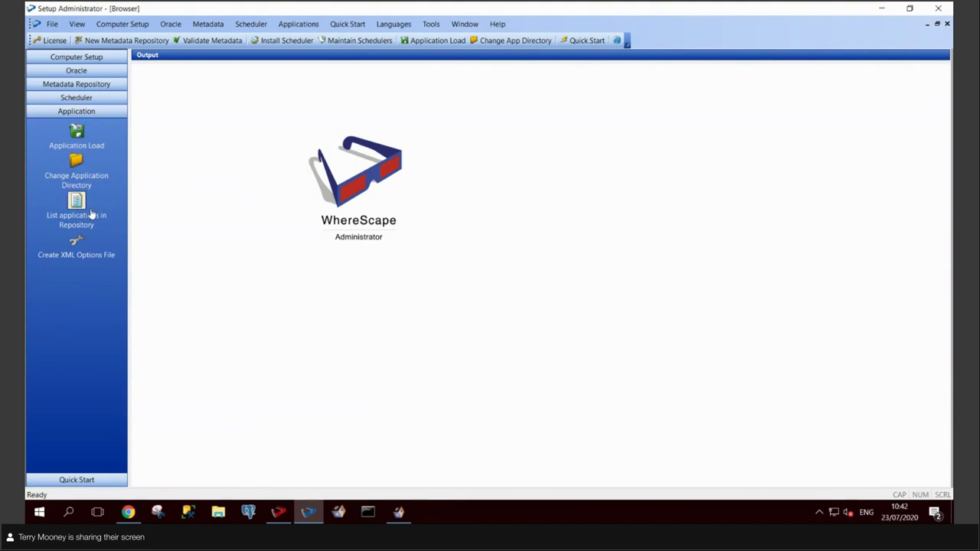
click(75, 175)
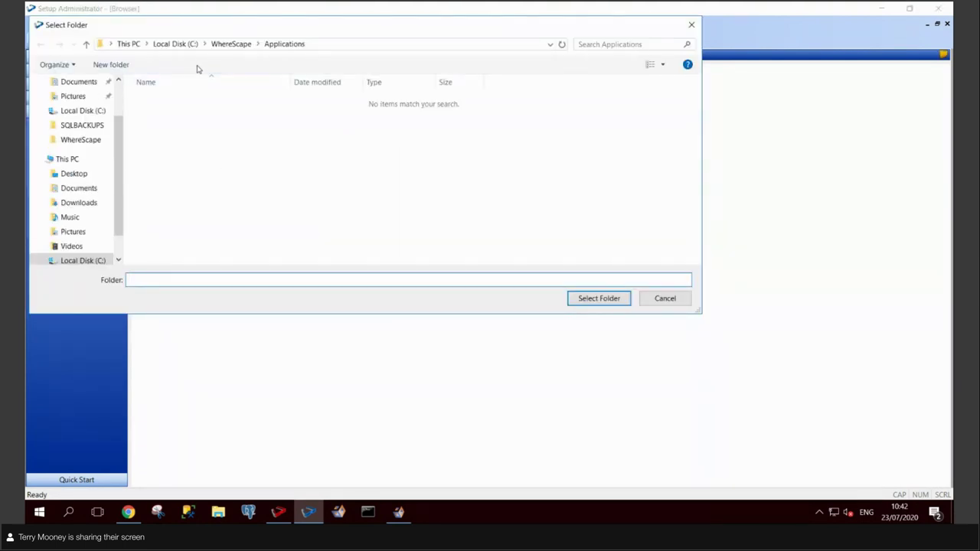
click(176, 44)
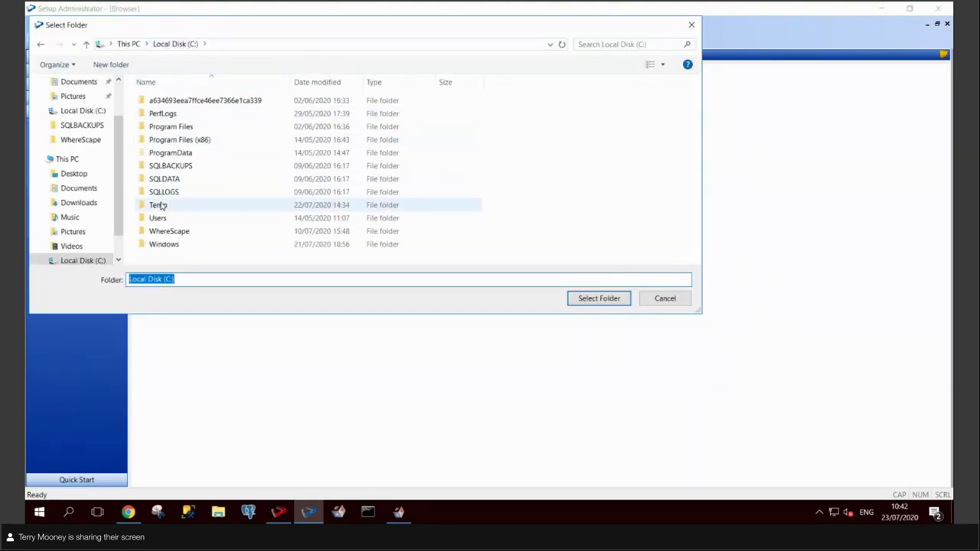
double_click(445, 205)
click(584, 299)
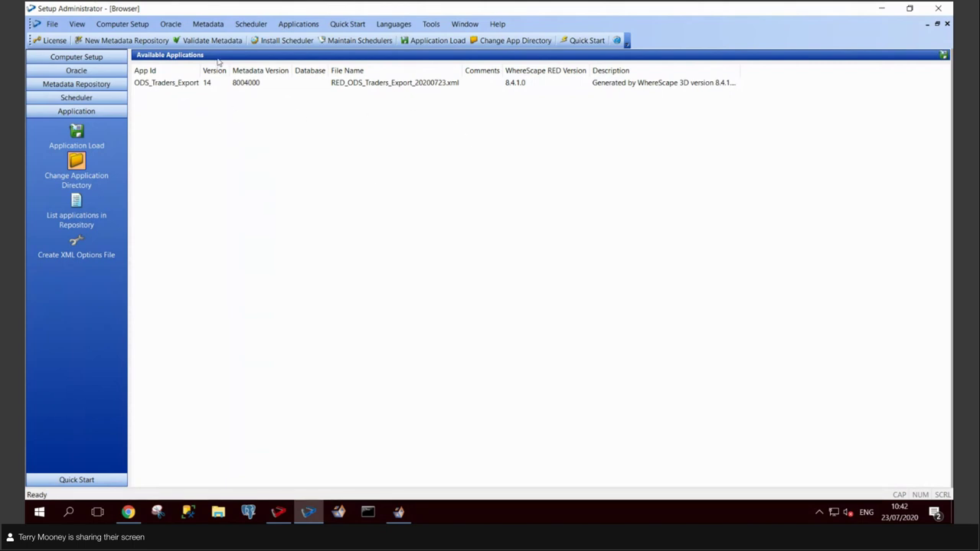
Step: Start installing the ODS_Traders_Export application and log on to the SnowflakeDemoDev (64-bit) metadata repository
right_click(165, 83)
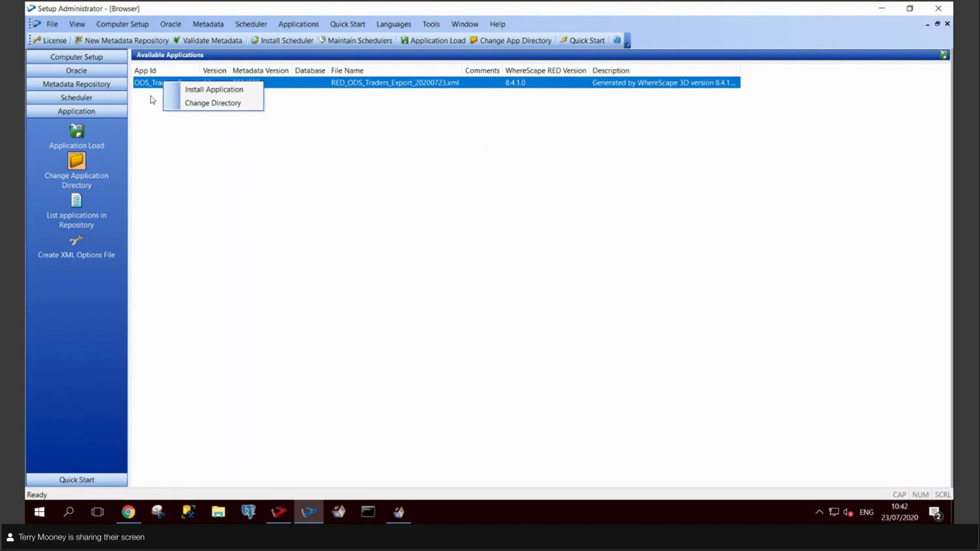
click(210, 91)
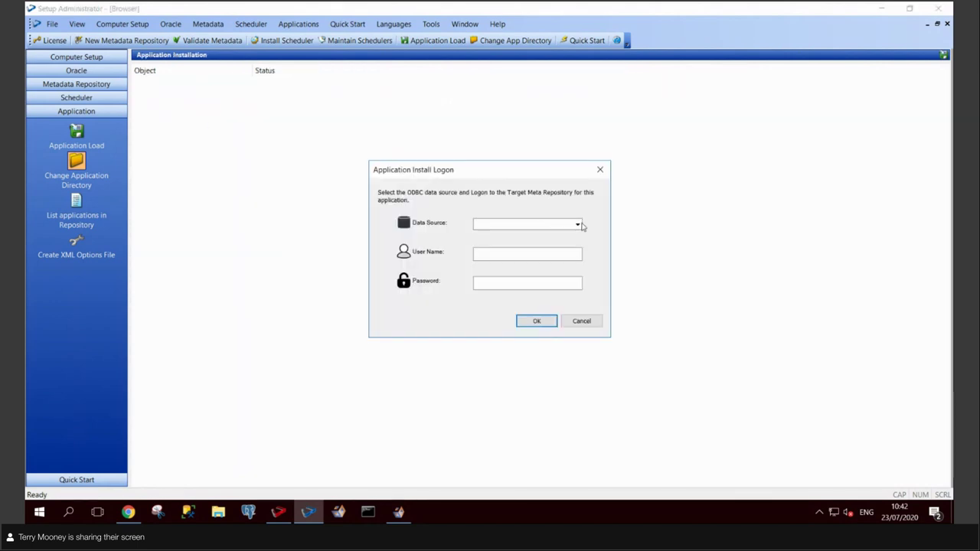
click(580, 224)
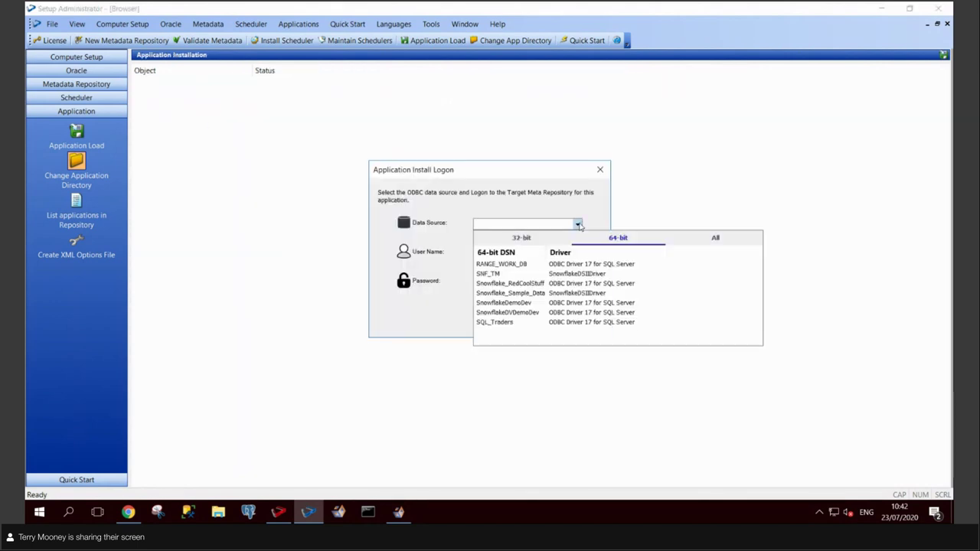
click(507, 303)
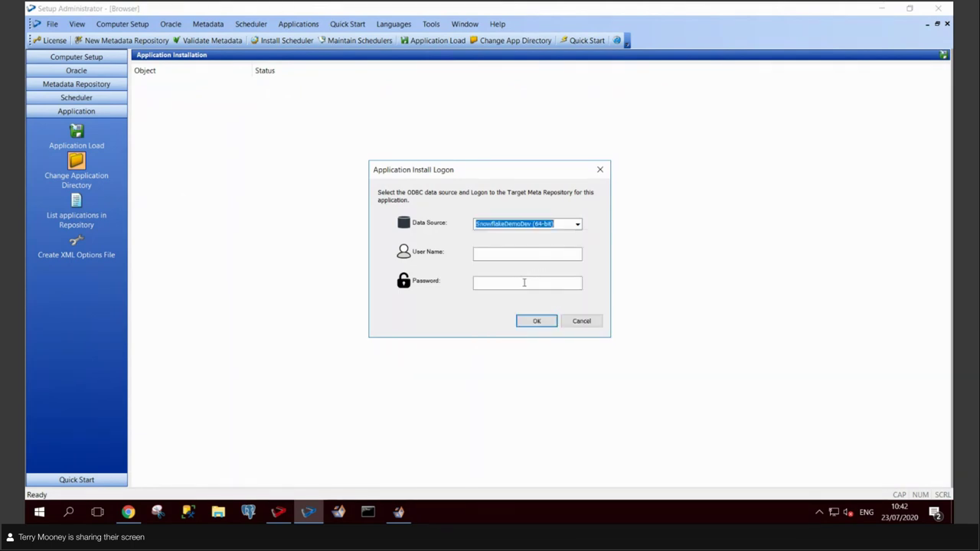
click(537, 321)
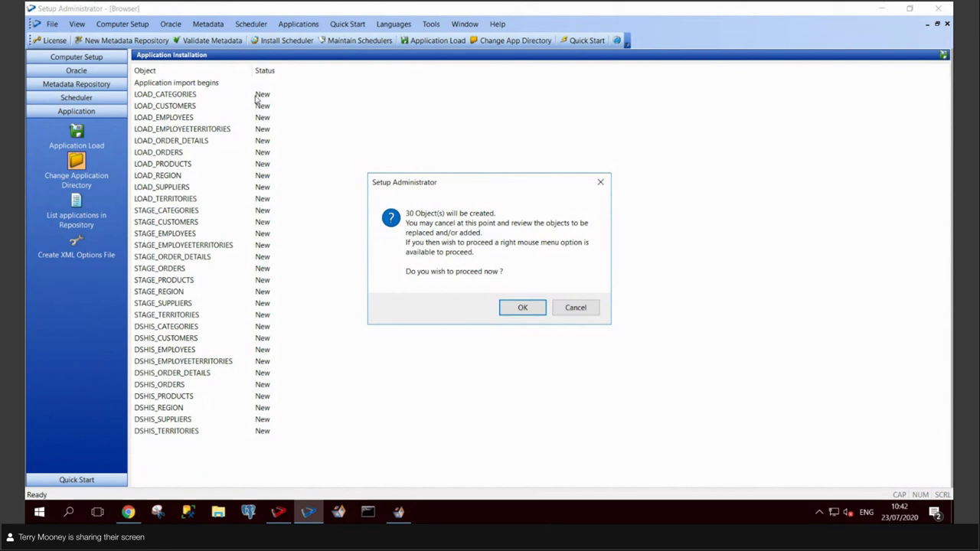
Step: Proceed with creating the objects, load the application without row counts and store the load tables in the Snowflake:load target
click(523, 308)
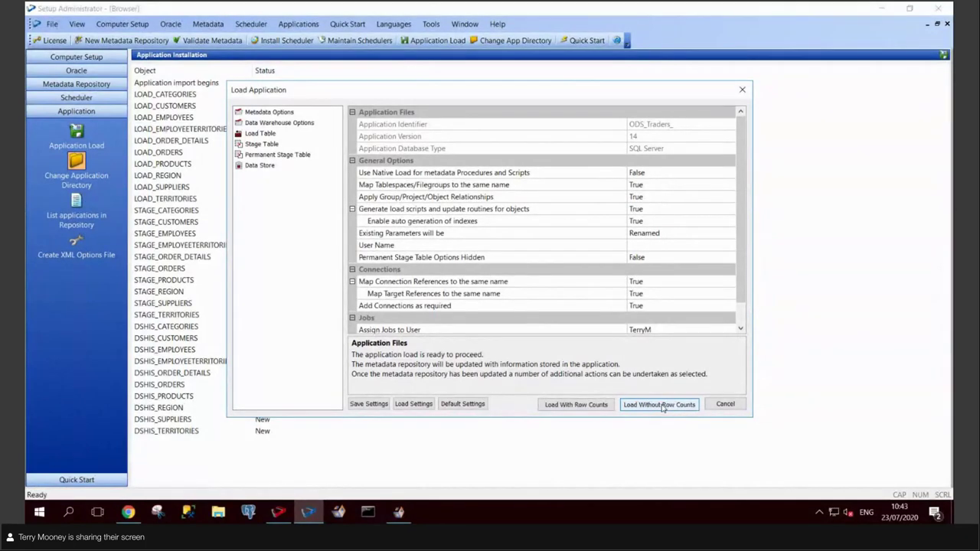
click(661, 406)
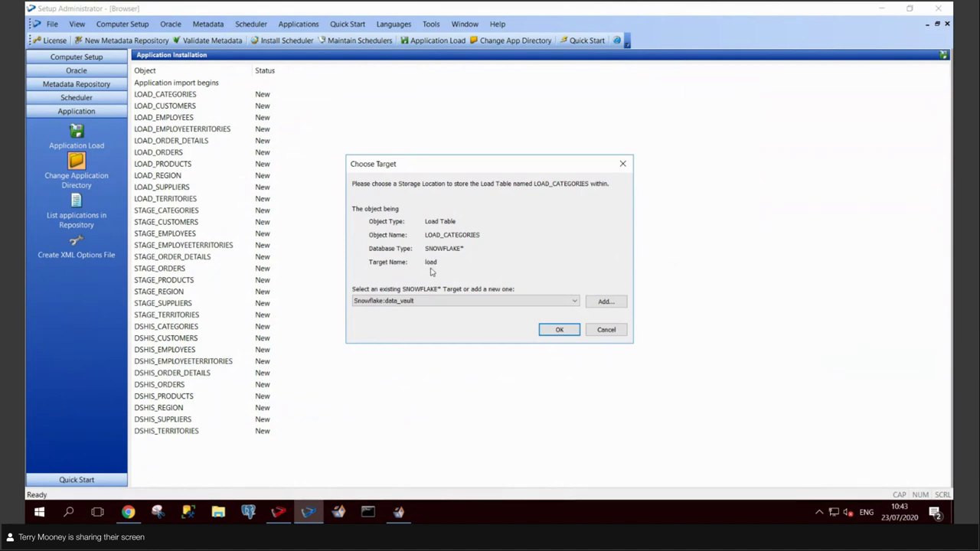
click(576, 301)
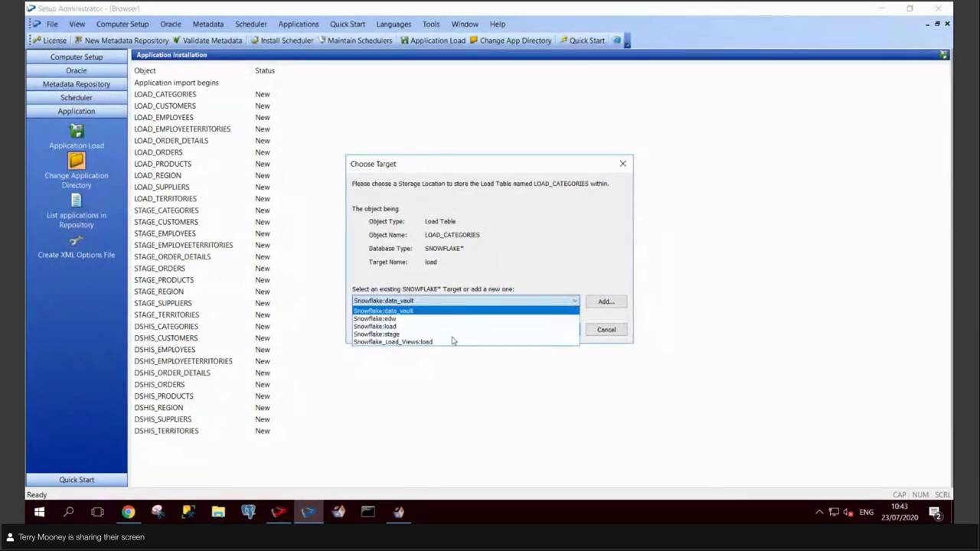
click(391, 327)
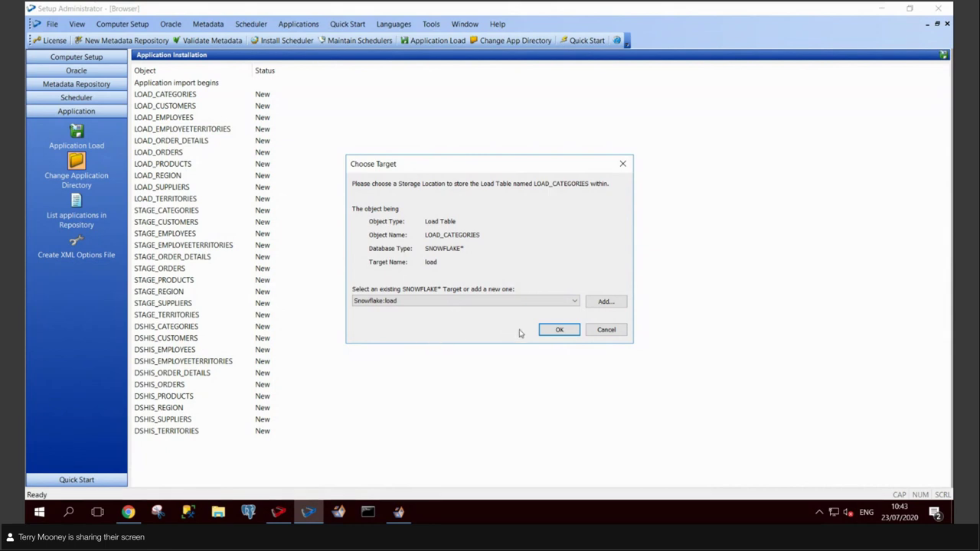
click(552, 330)
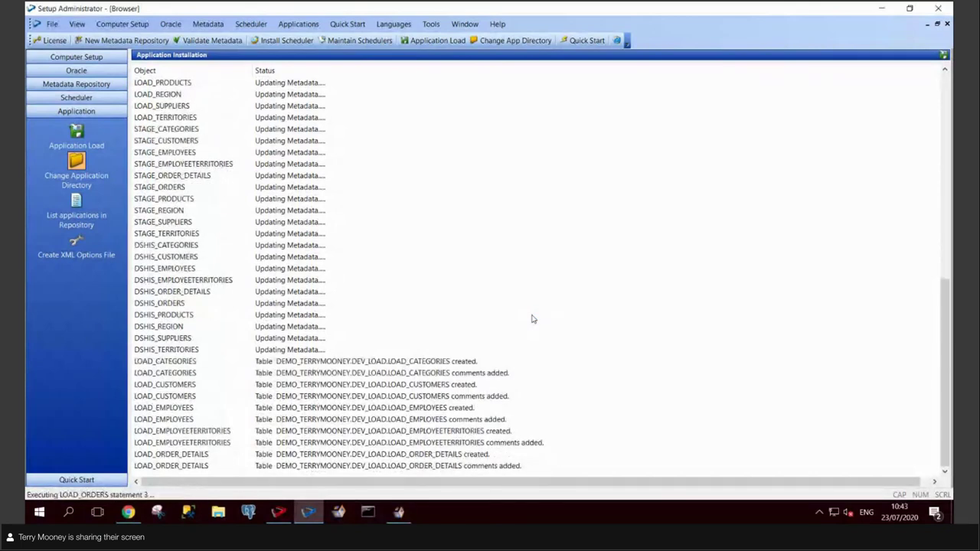
Step: Switch to the Snowflake console in Chrome, refresh the demo database's tables and examine the DEV_LOAD and DEV_STAGE schemas
click(129, 513)
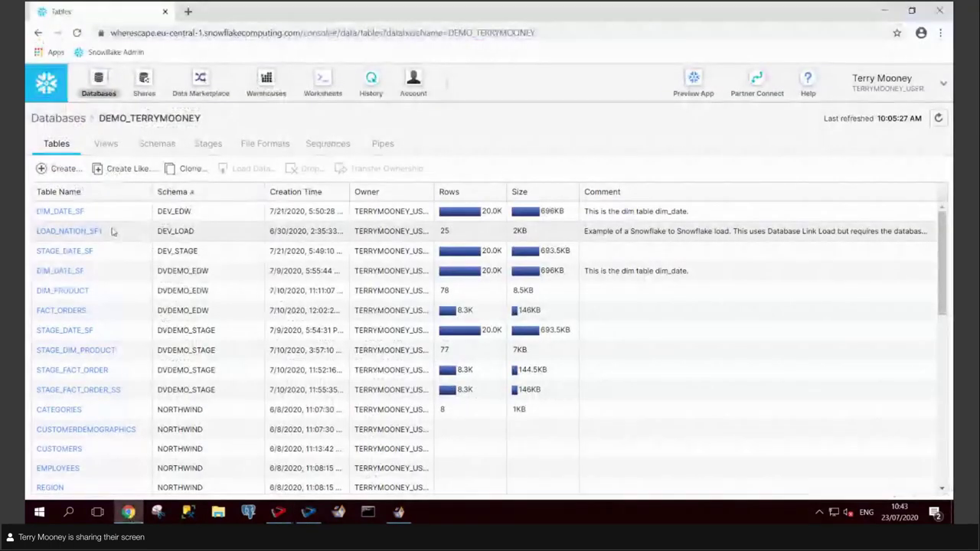
click(938, 119)
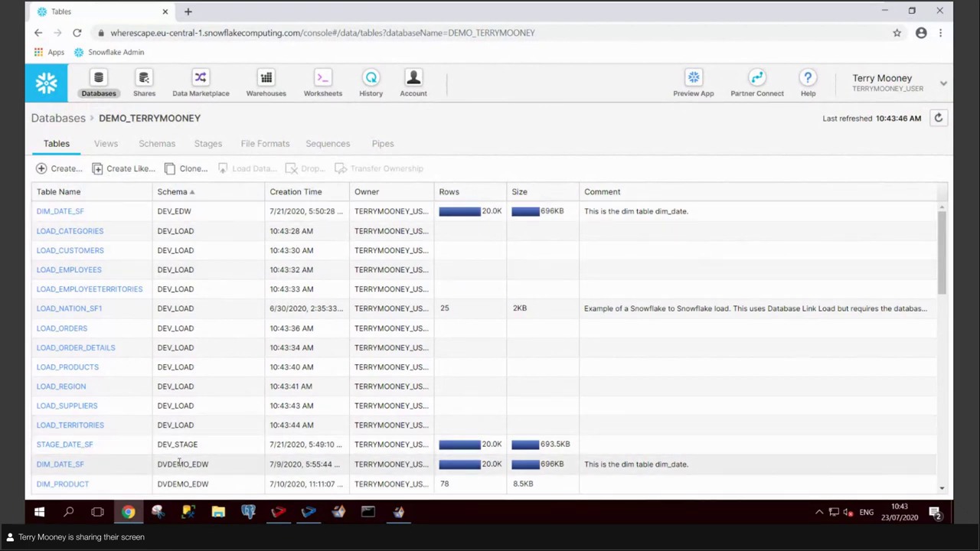
click(938, 119)
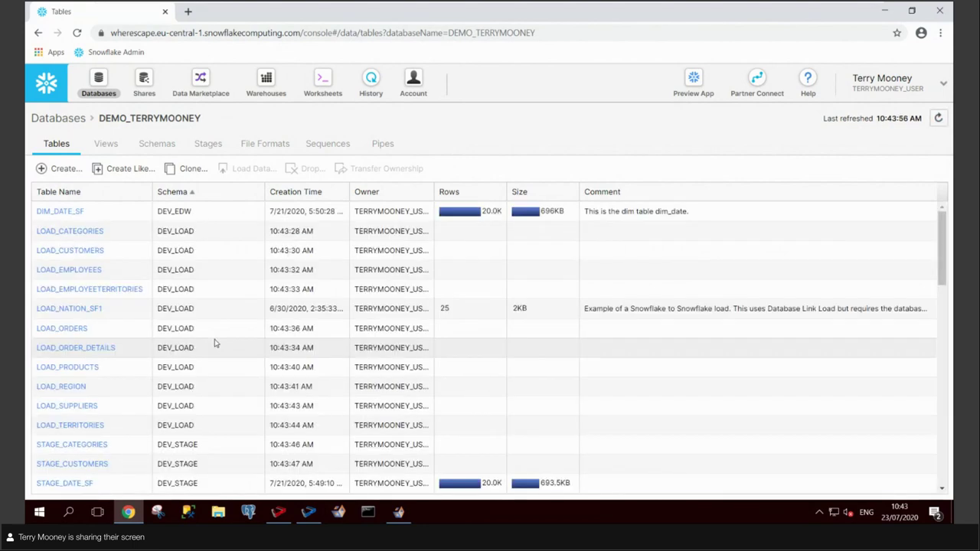
scroll(215, 344, down, 3)
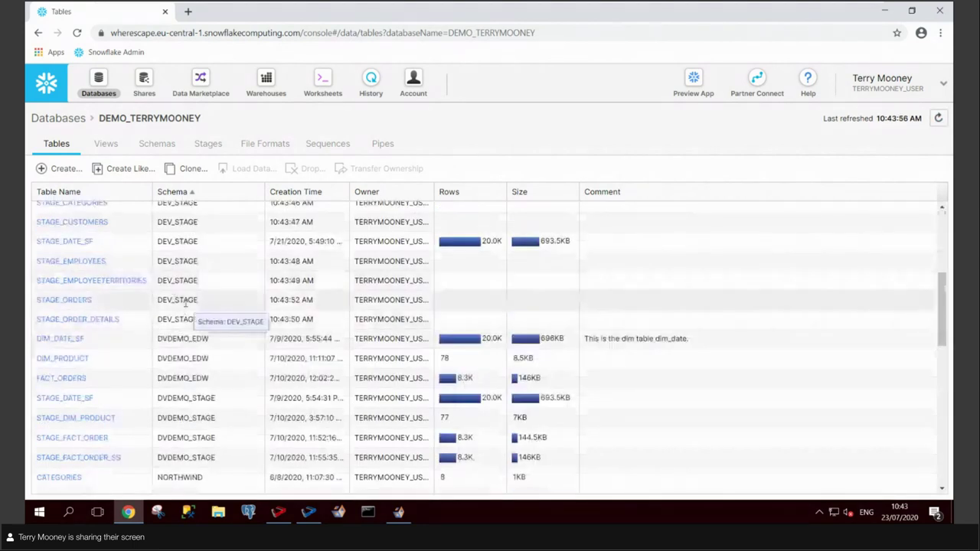
Step: Check the installation log in Setup Administrator, then return to the Snowflake console and refresh the demo database's table list
click(308, 512)
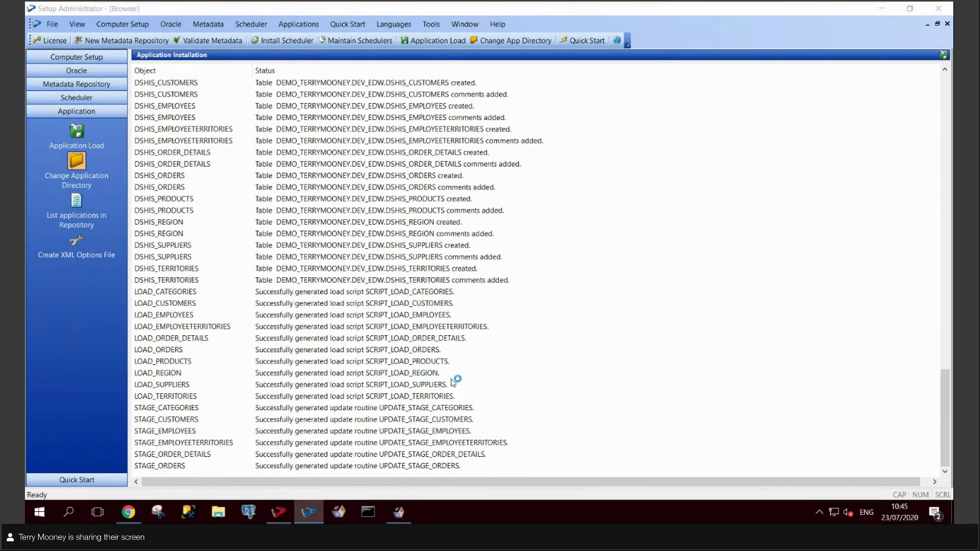
mouse_move(132, 511)
click(135, 492)
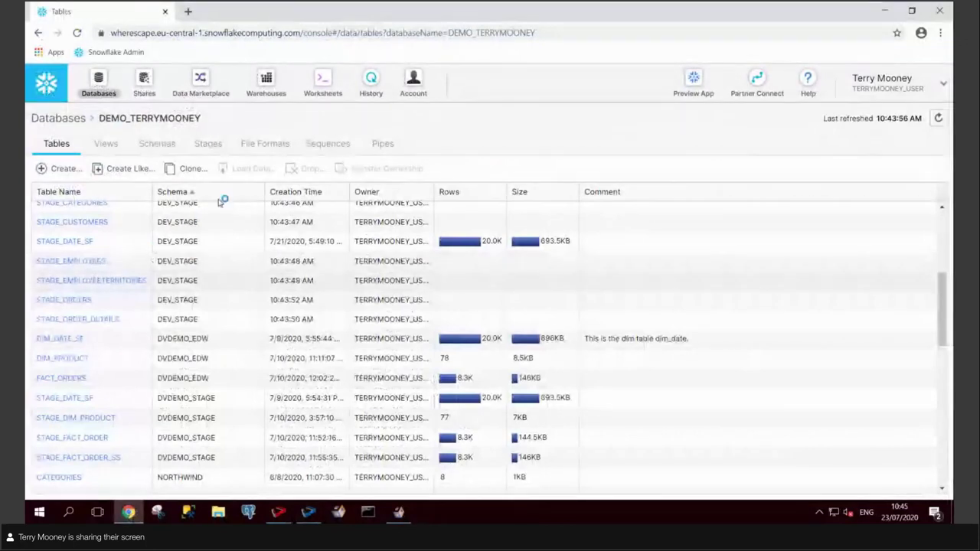
click(938, 118)
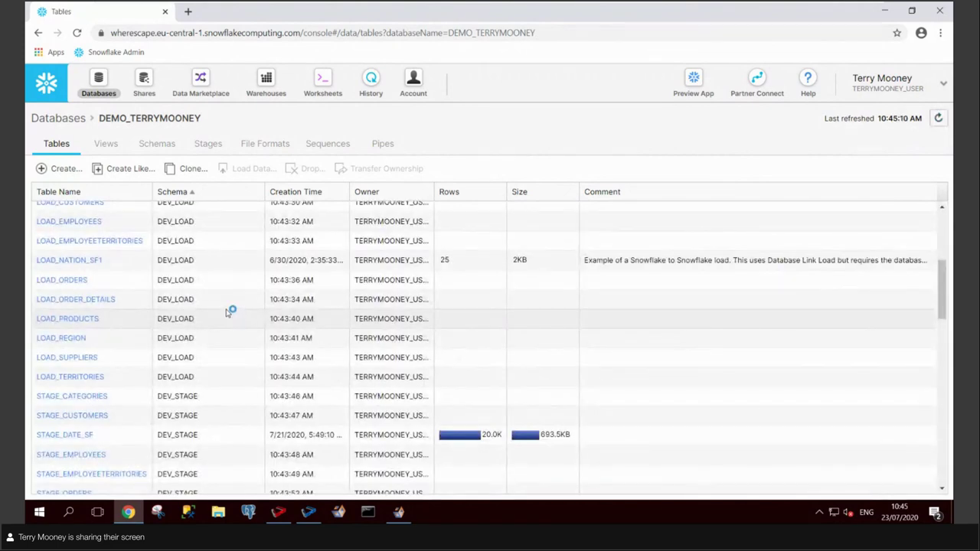
Step: Examine the demo database's DEV_LOAD, DEV_STAGE and DEV_EDW tables and widen the Creation Time column
scroll(232, 314, up, 3)
scroll(196, 298, down, 5)
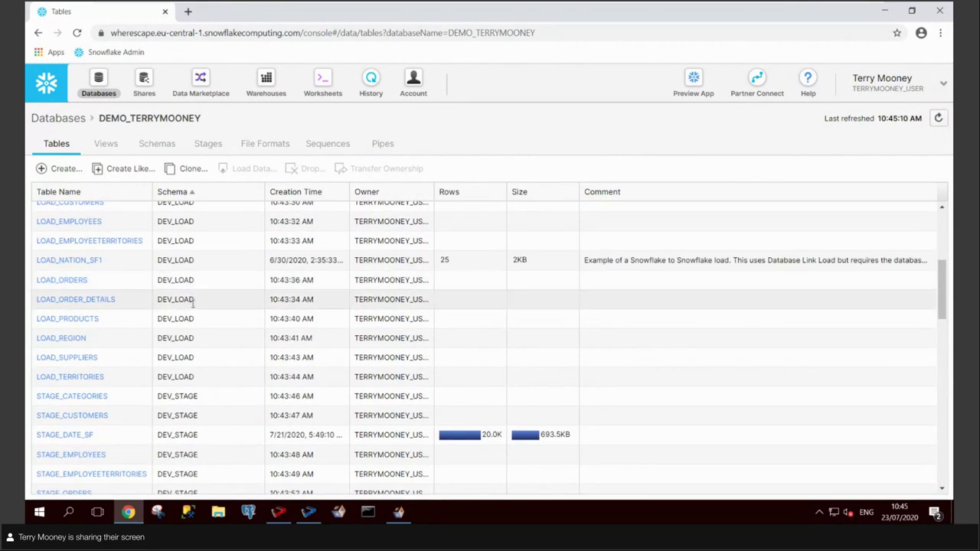
scroll(197, 324, down, 5)
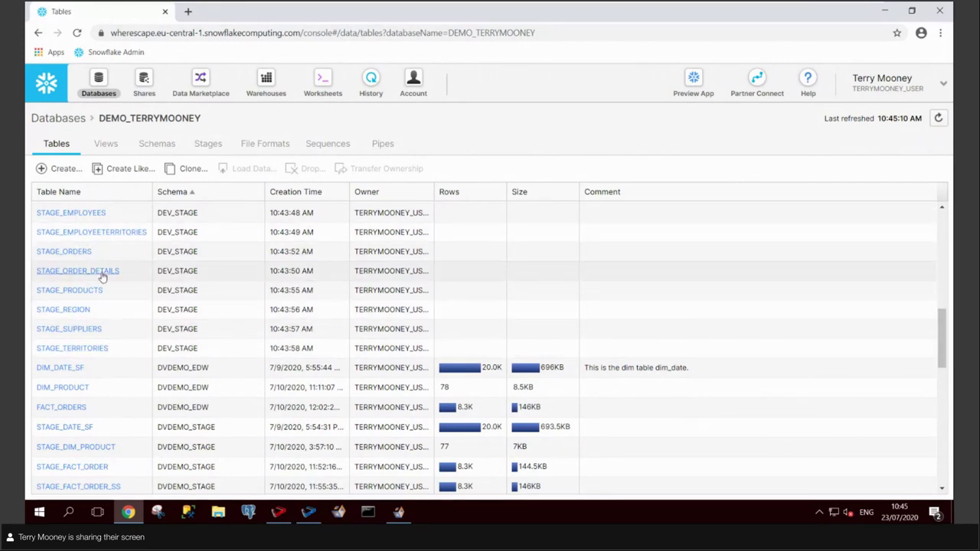
scroll(101, 273, up, 8)
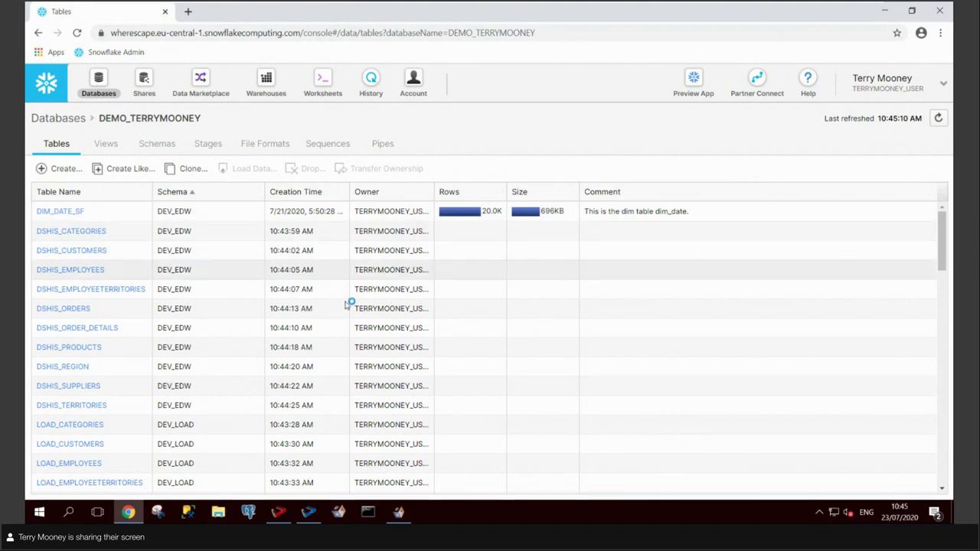
drag(351, 192, 379, 192)
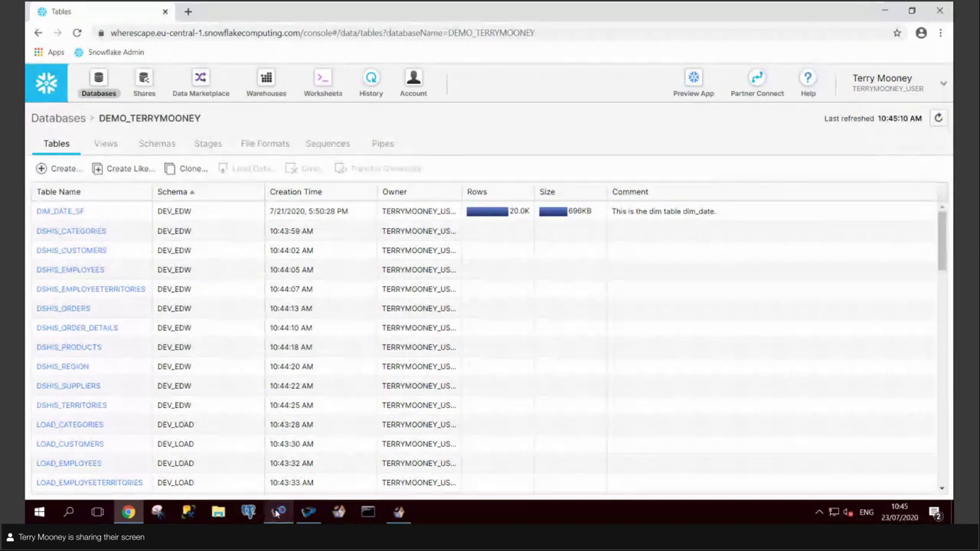
Step: Switch to the Snowflake Demo Dev repository in WhereScape RED and refresh the object tree from All Objects
click(309, 515)
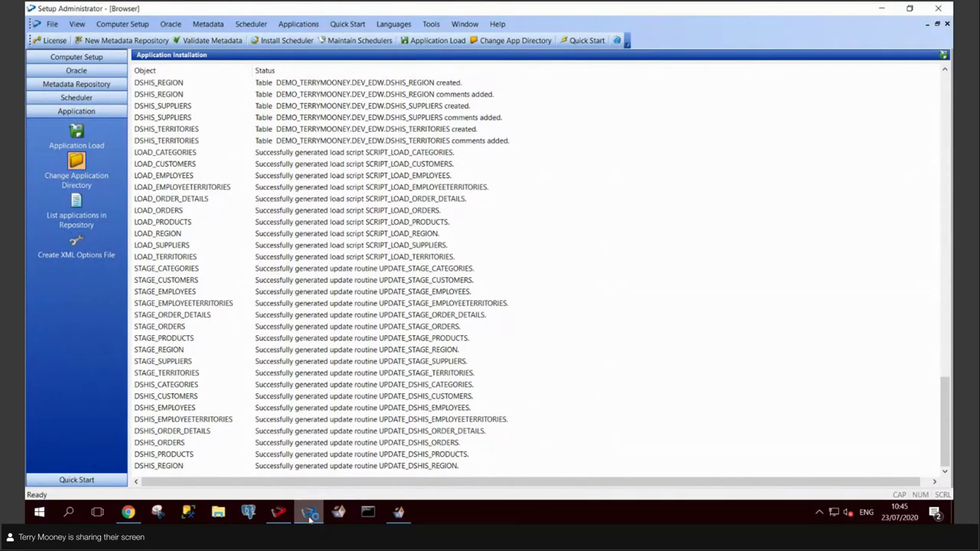
click(282, 514)
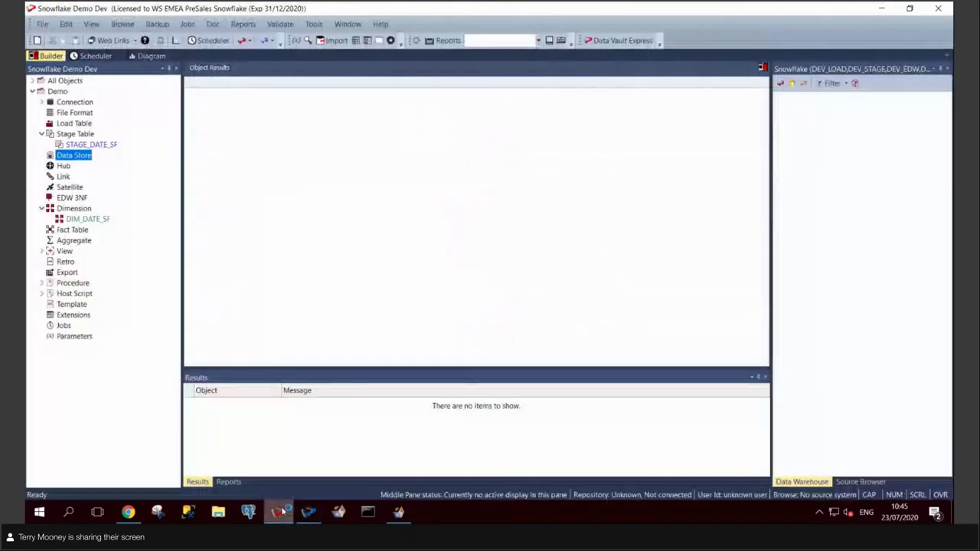
right_click(55, 92)
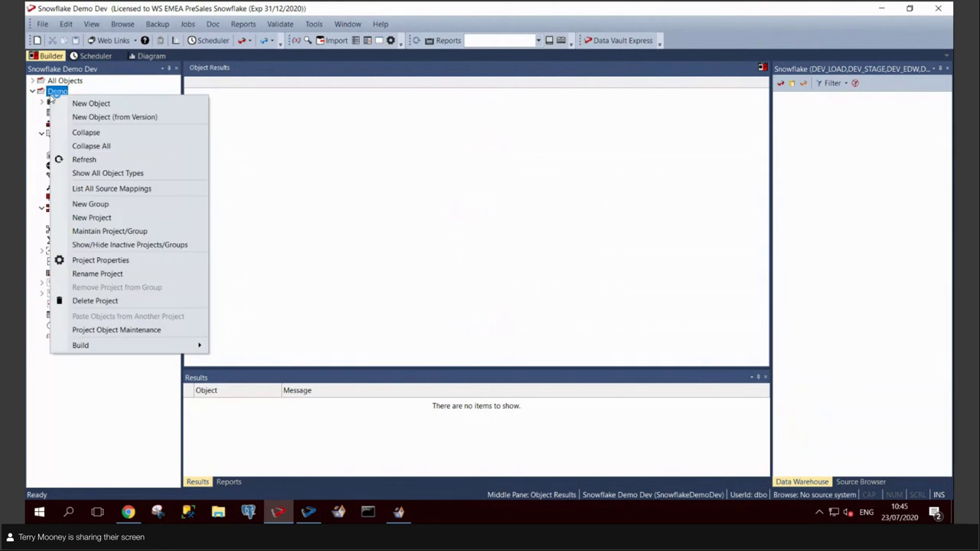
right_click(68, 83)
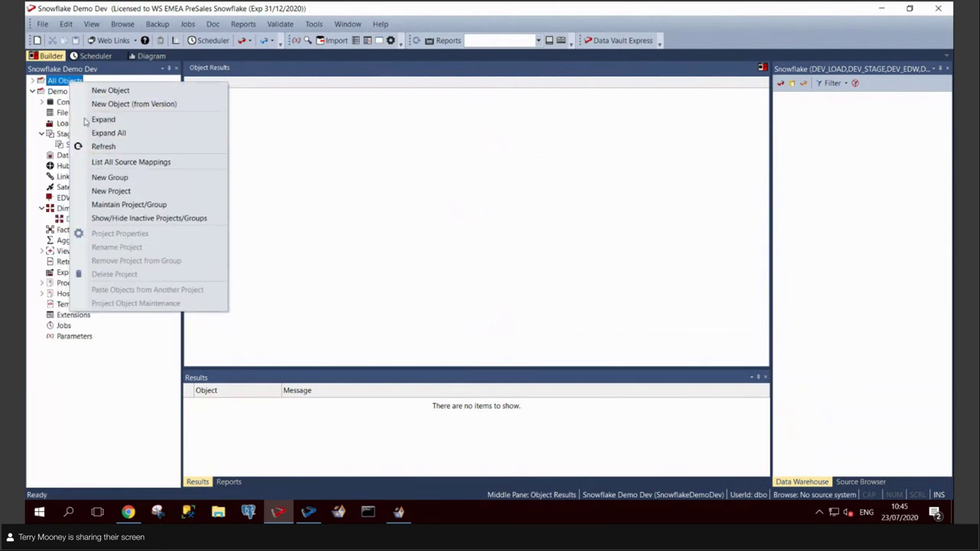
click(103, 146)
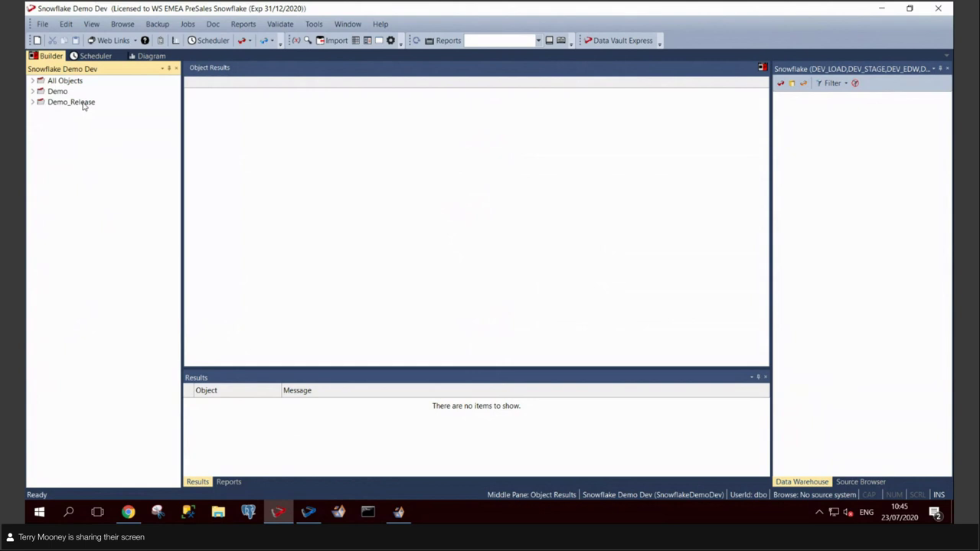
Step: Expand the Demo_Release project to list its load, stage and data store tables
click(33, 102)
click(43, 113)
click(42, 230)
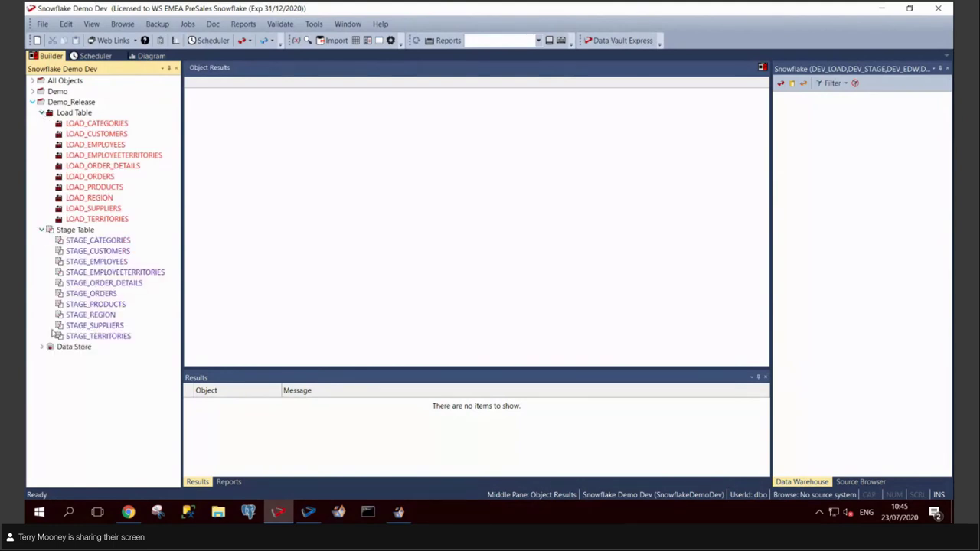
click(42, 348)
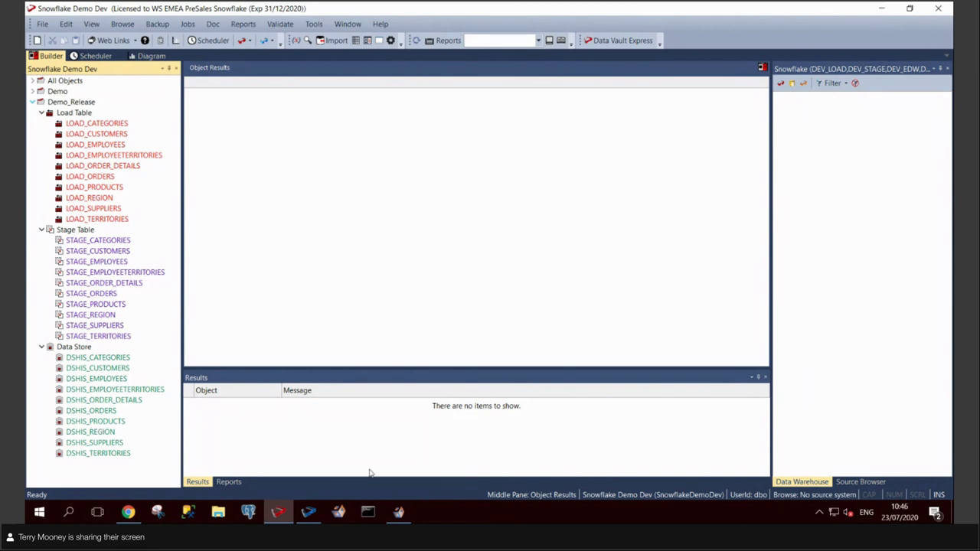
Step: Switch to Setup Administrator, acknowledge the finished application import, review the installation log and minimize the window
click(309, 513)
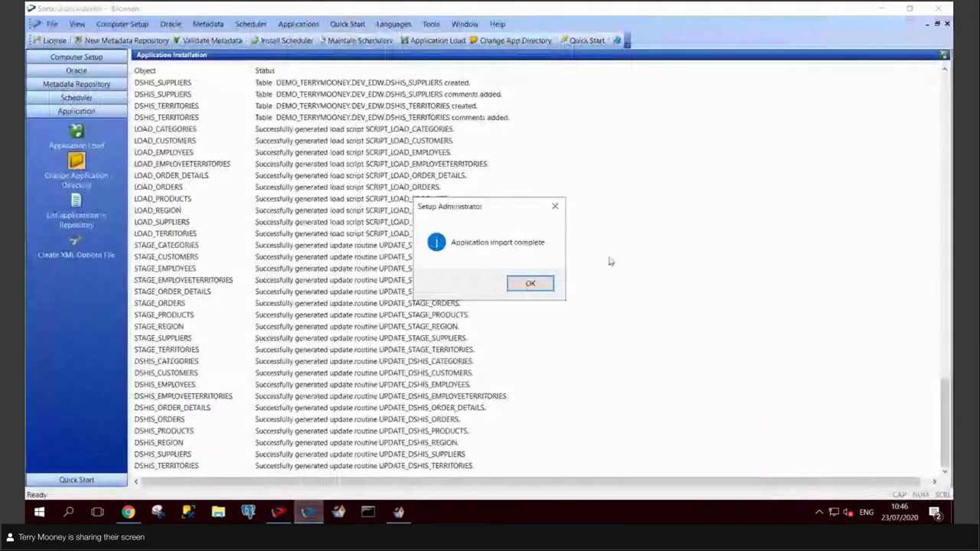
click(532, 284)
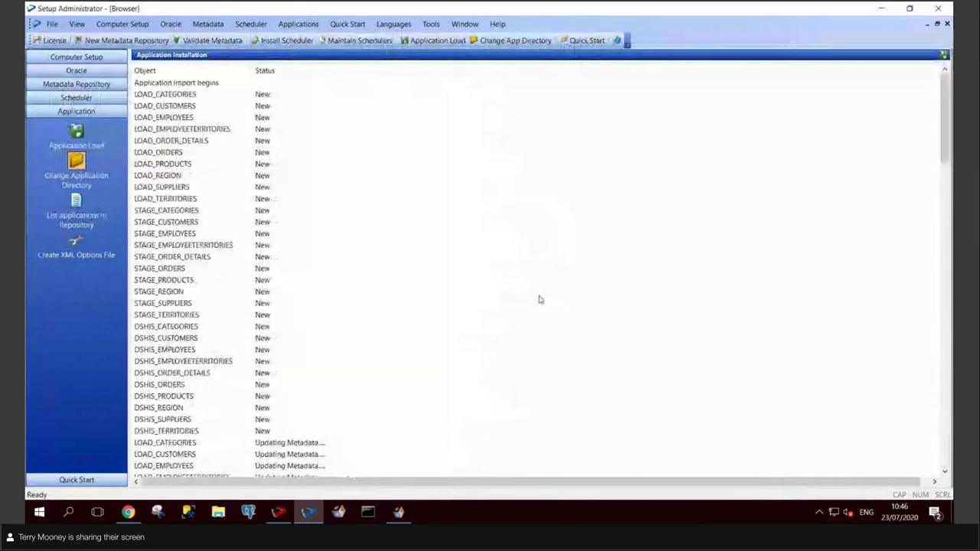
right_click(455, 260)
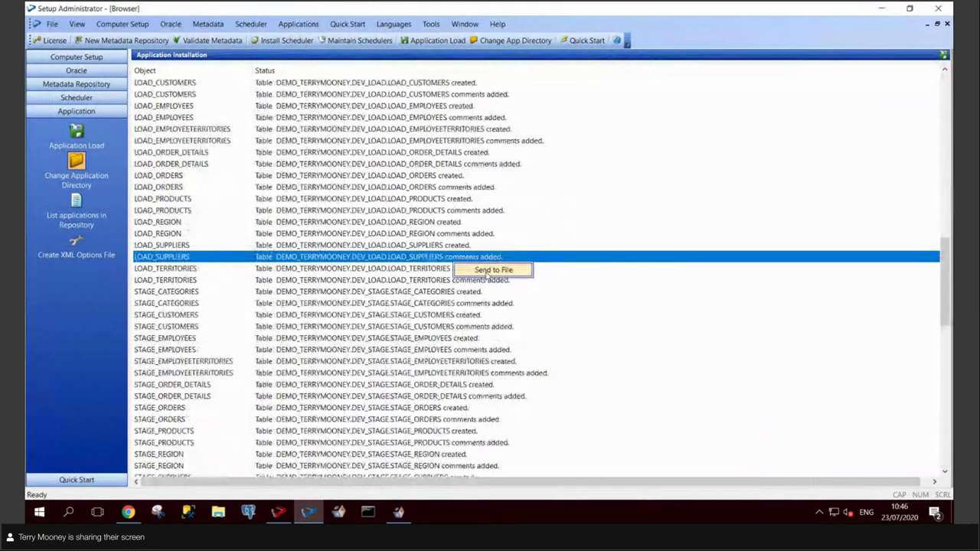
click(549, 317)
click(549, 317)
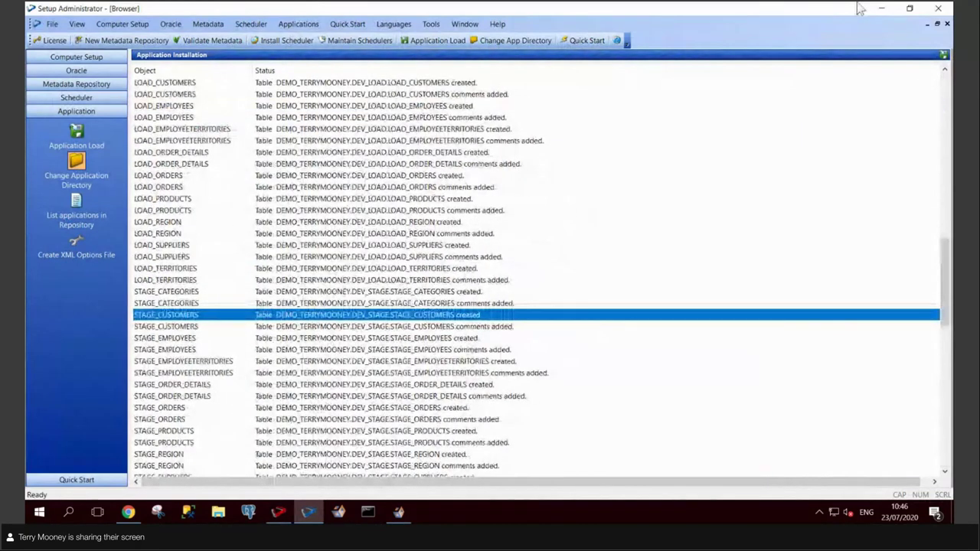
click(881, 8)
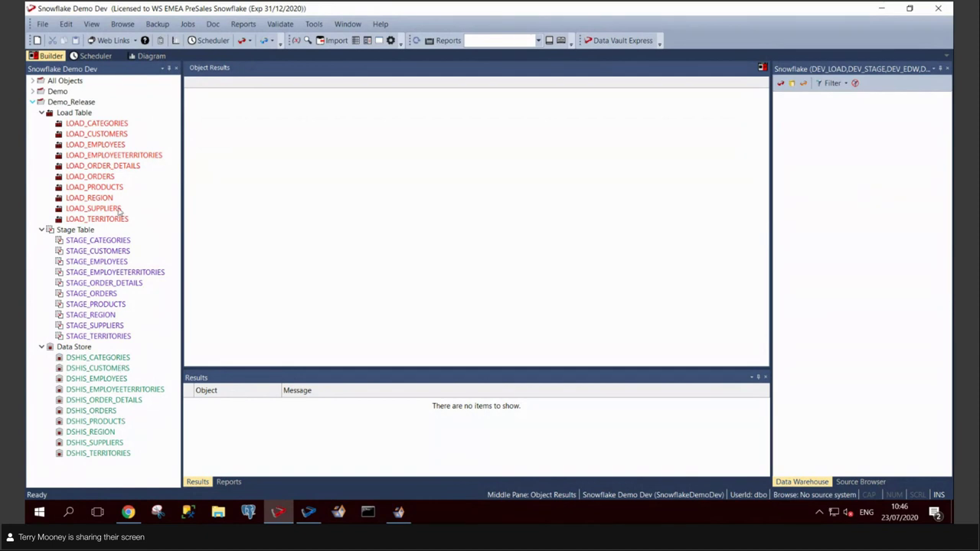
Step: Display the data of the LOAD_ORDERS and STAGE_EMPLOYEES tables
click(104, 178)
right_click(104, 178)
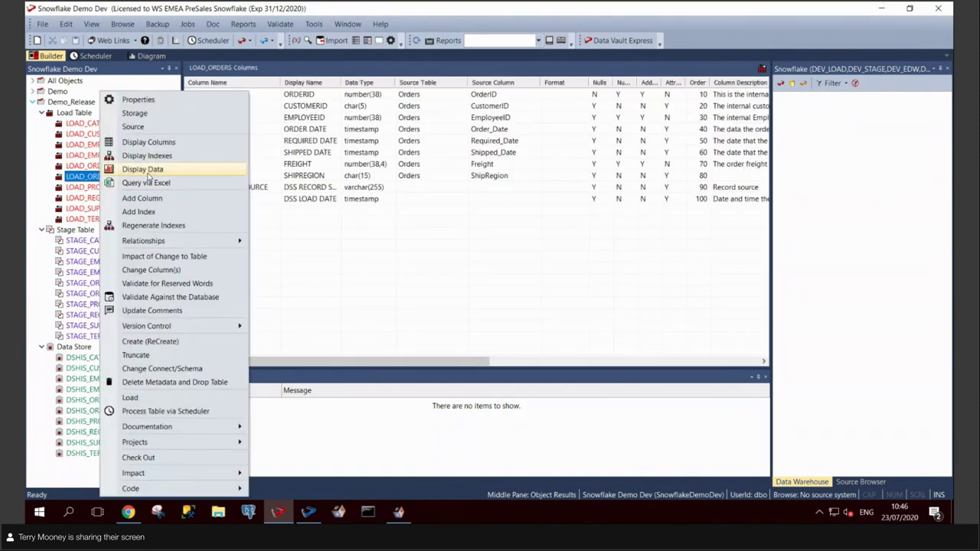
click(139, 182)
click(92, 263)
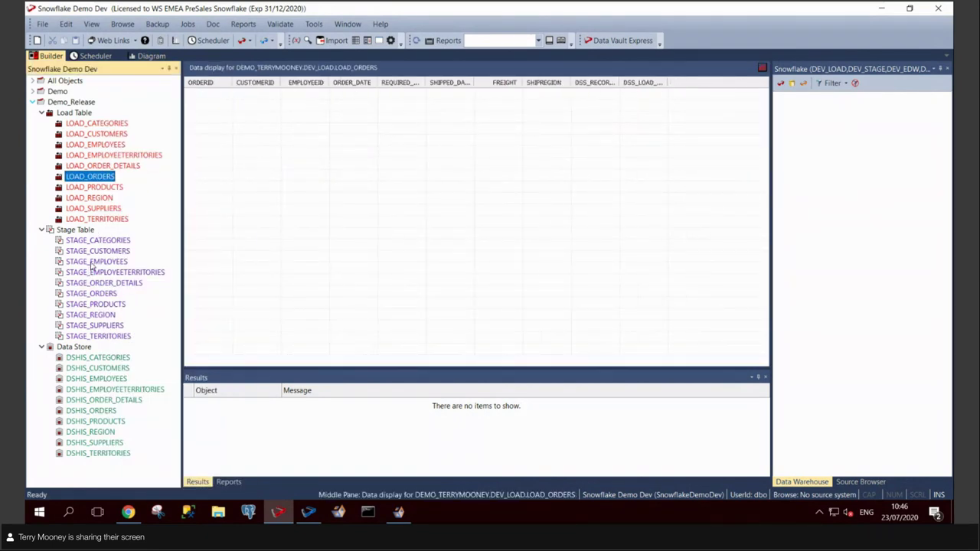
right_click(92, 262)
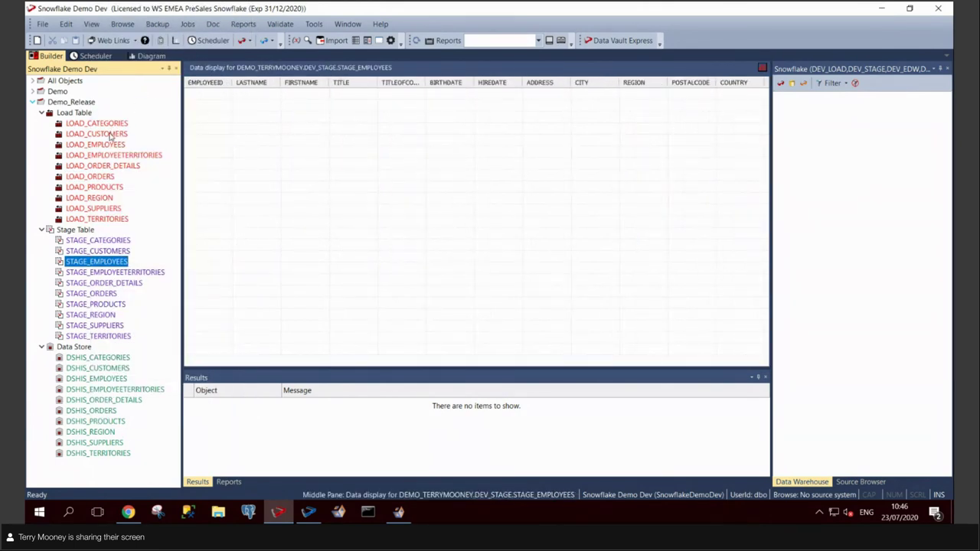
Step: Open the load script from the LOAD_CUSTOMERS table's properties, examine its code and close it
click(111, 134)
right_click(111, 134)
click(147, 98)
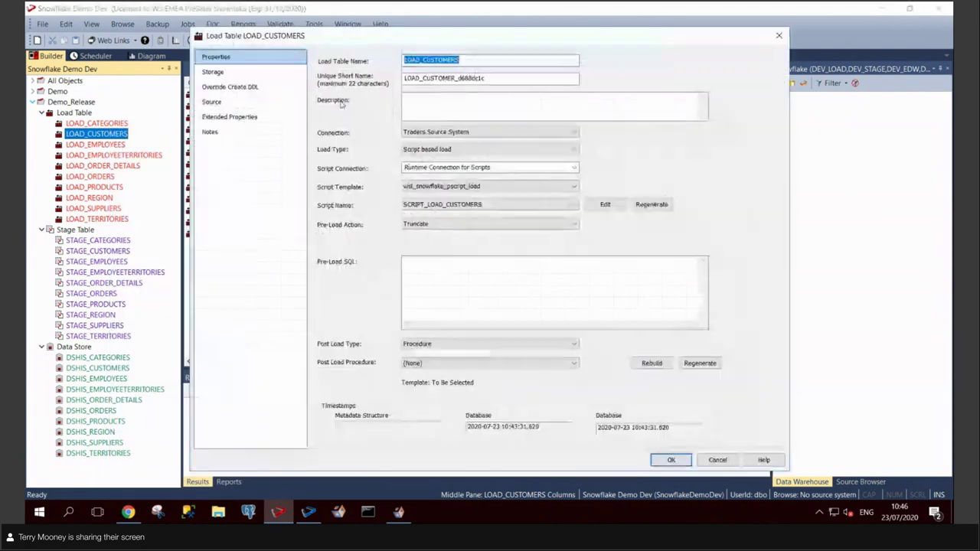
click(605, 205)
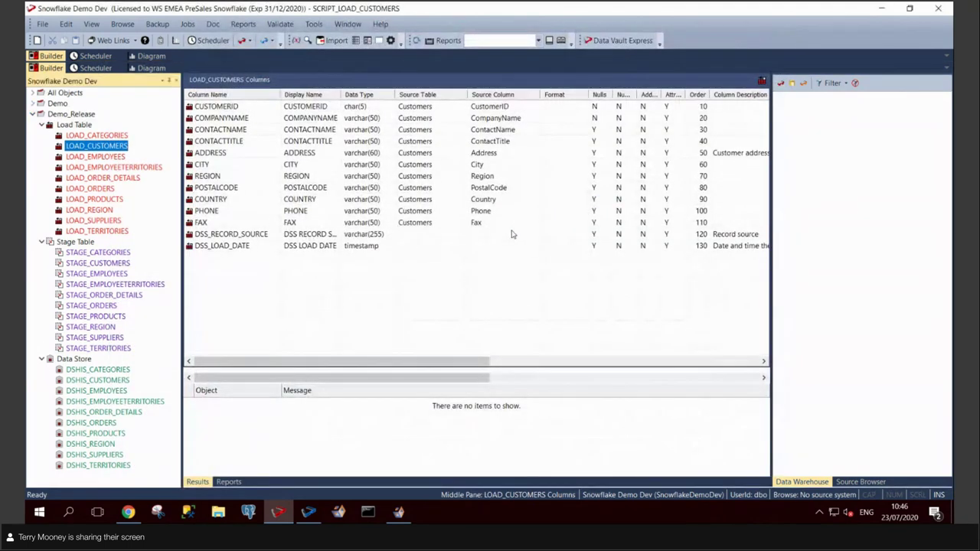
scroll(504, 223, down, 10)
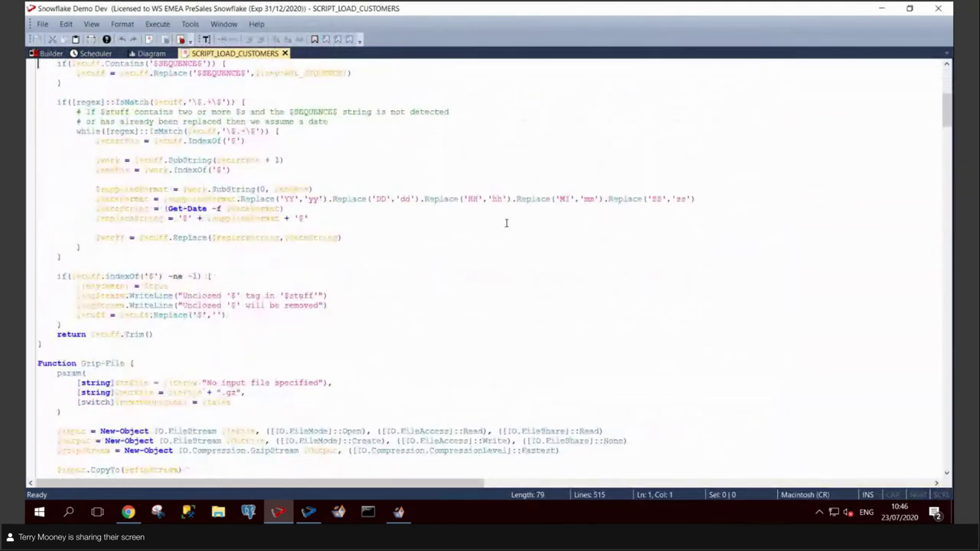
scroll(506, 223, down, 8)
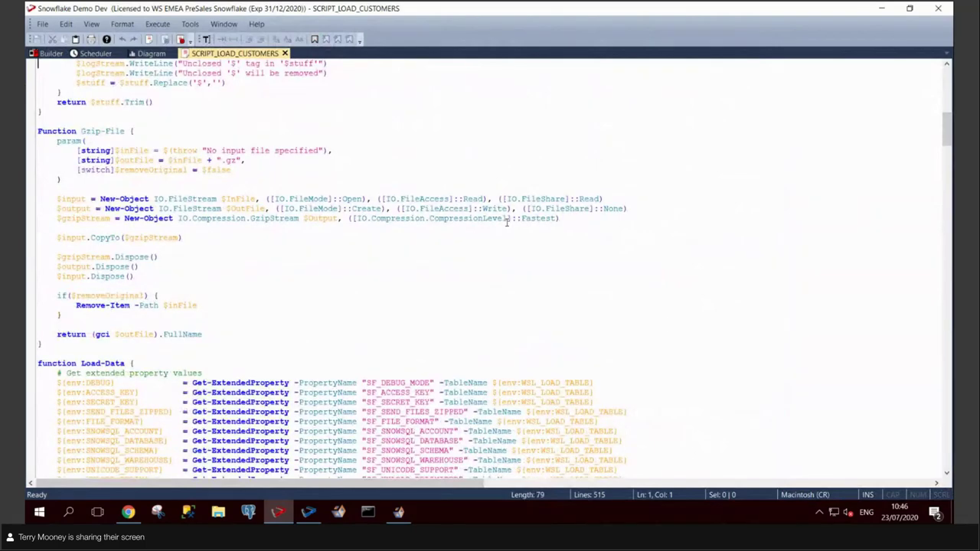
scroll(508, 222, down, 8)
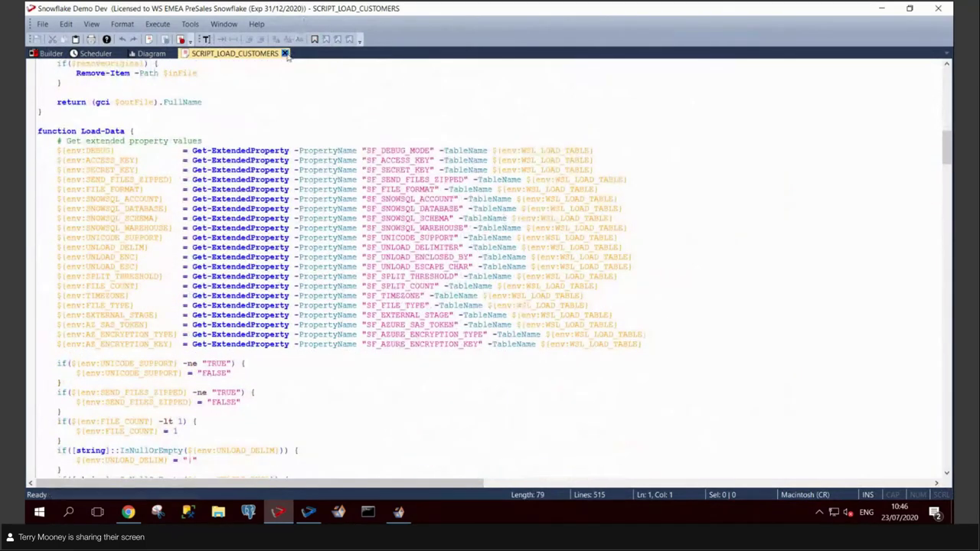
click(284, 53)
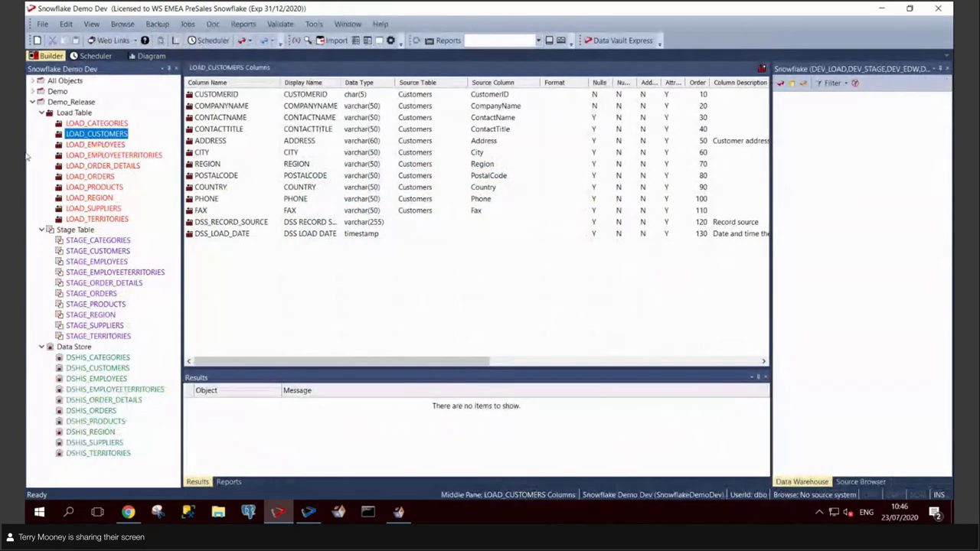
Step: Build a job from the Demo_Release project and name it Refresh Traders ODS
right_click(57, 104)
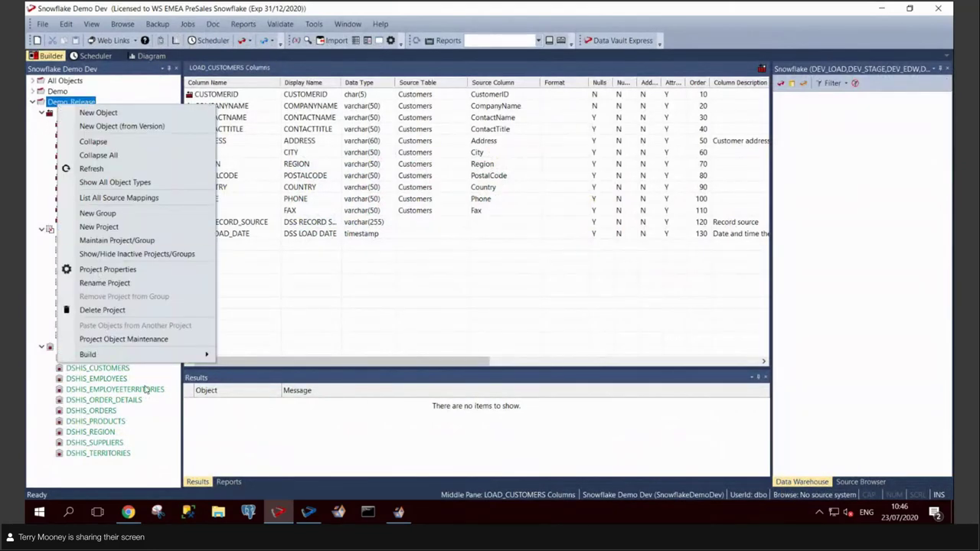
mouse_move(164, 357)
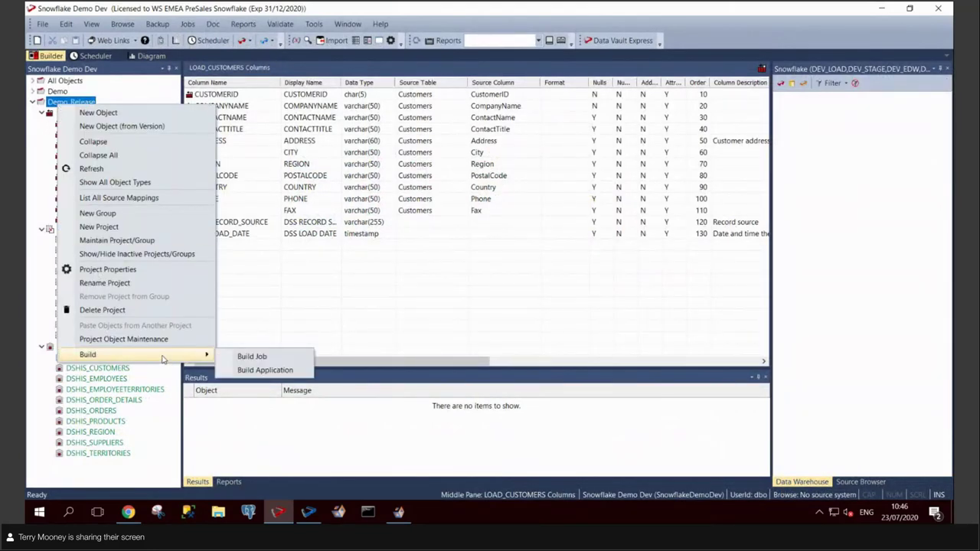
click(262, 357)
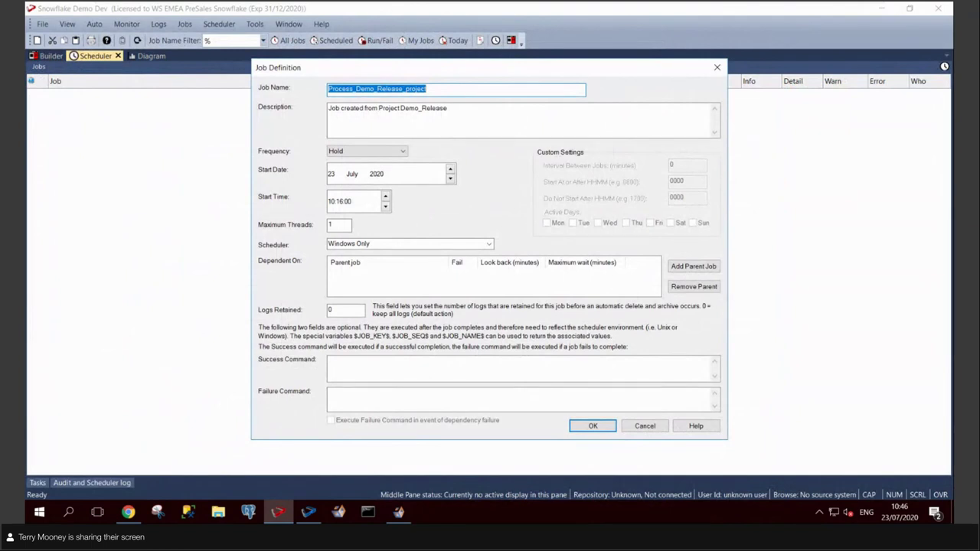
text(Refresh Traders ODS)
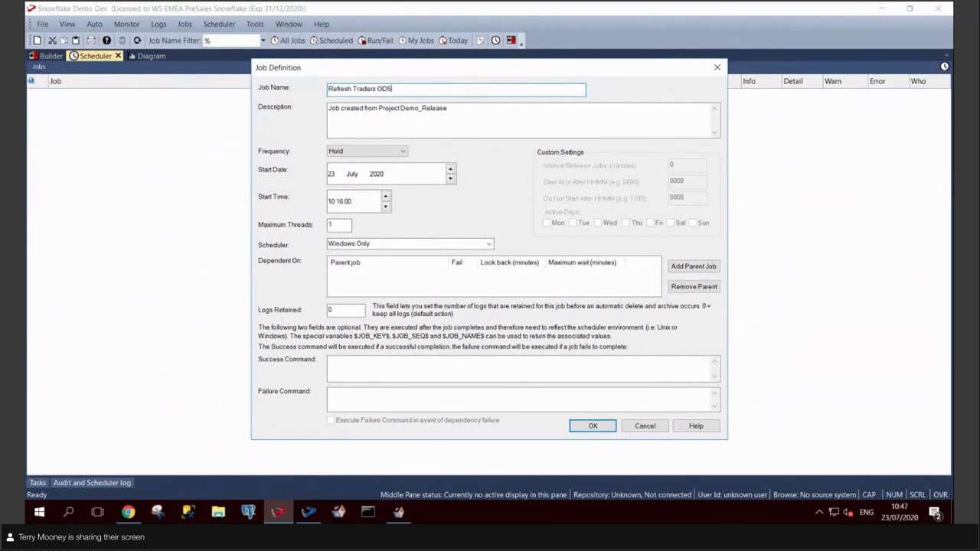
Step: Set the job's maximum threads to 6 and save it with the proposed load, stage and data store tasks
key(Tab)
key(Tab)
key(Tab)
key(Tab)
key(Tab)
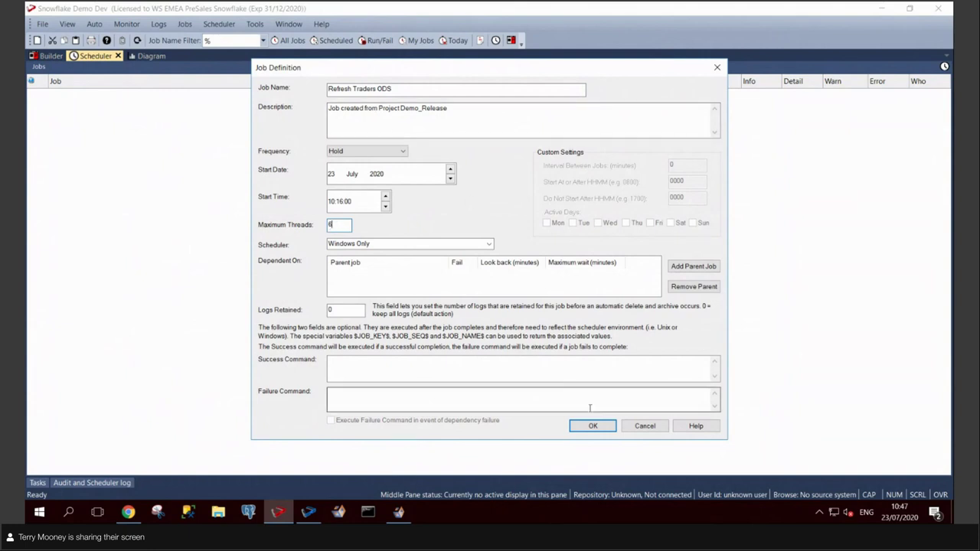
click(609, 429)
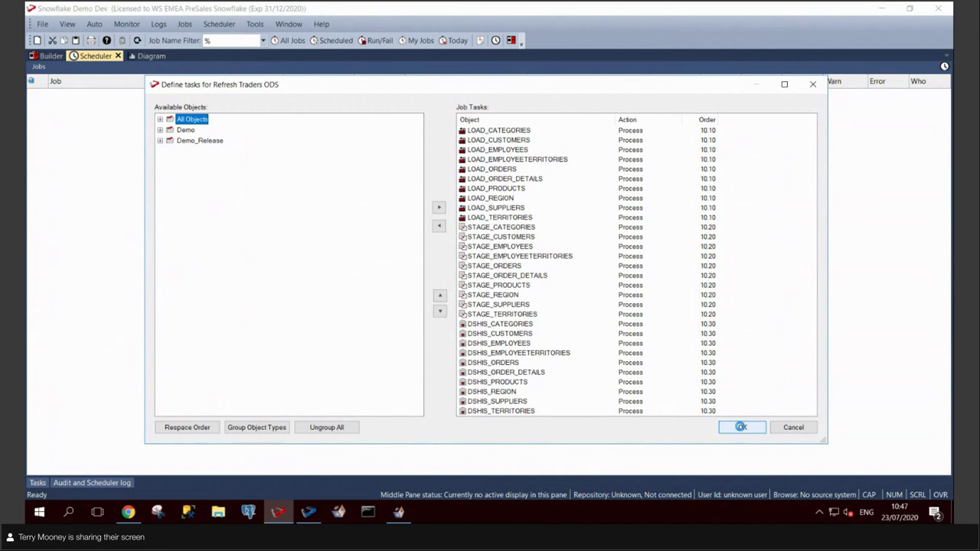
click(742, 428)
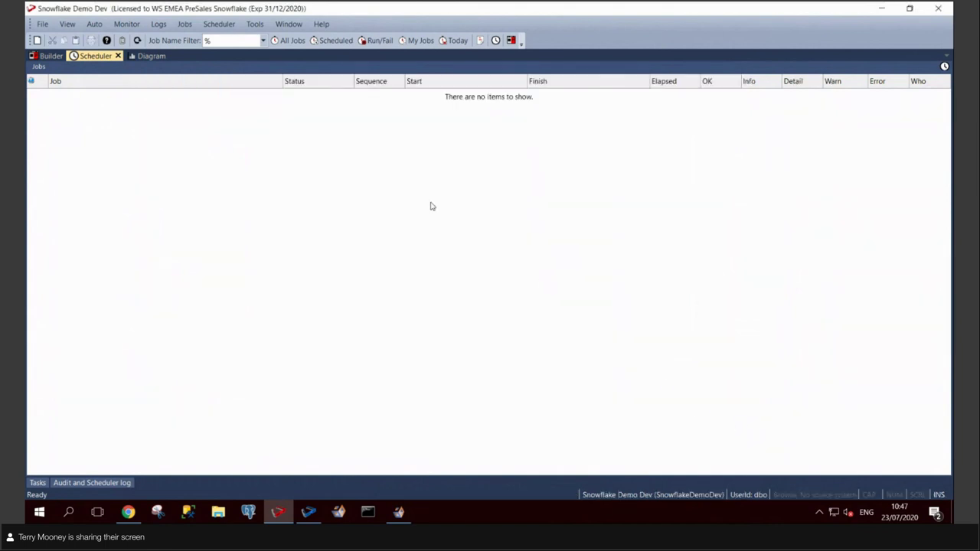
Step: List all scheduler jobs and show the dependency diagram of the Refresh Traders ODS job
click(289, 40)
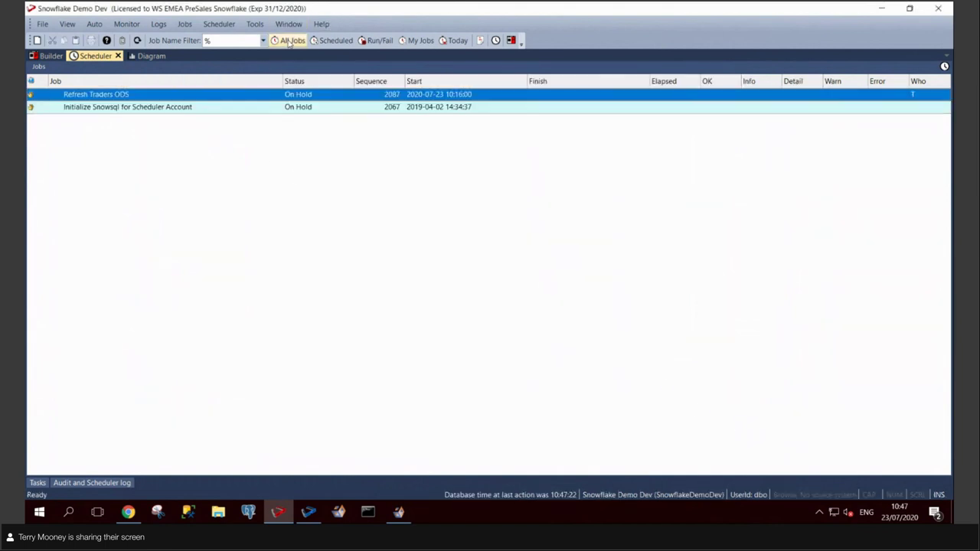
right_click(110, 98)
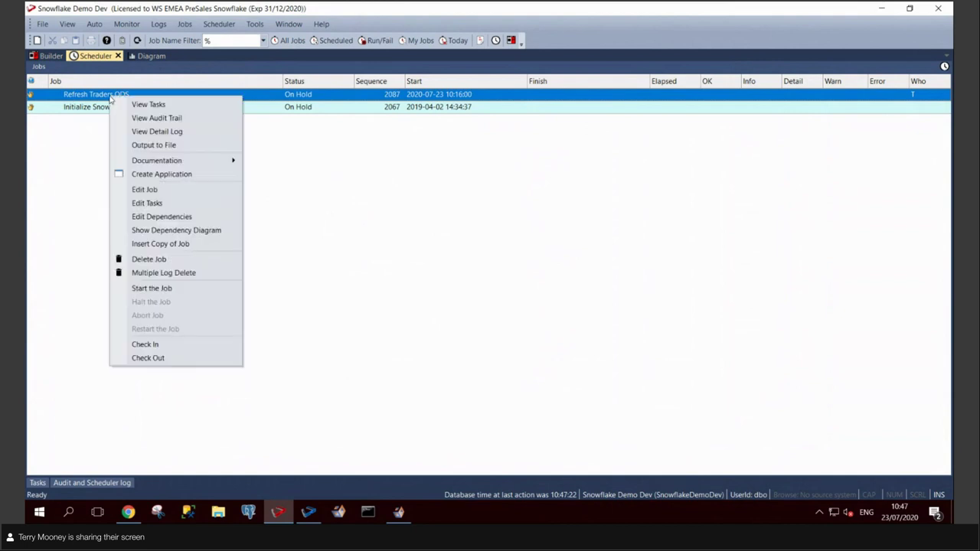
click(184, 232)
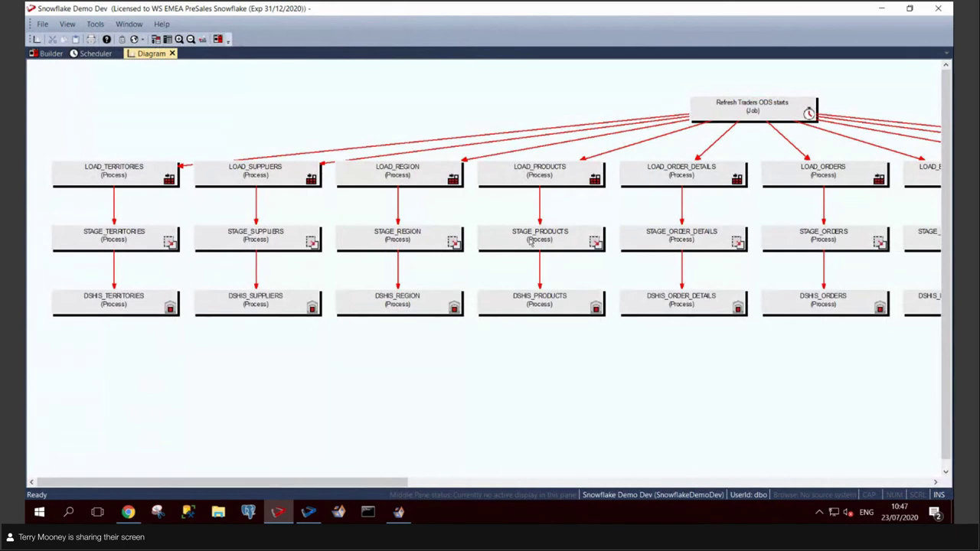
Step: Return from the dependency diagram to the scheduler and start the Refresh Traders ODS job
scroll(532, 241, down, 1)
scroll(533, 242, down, 1)
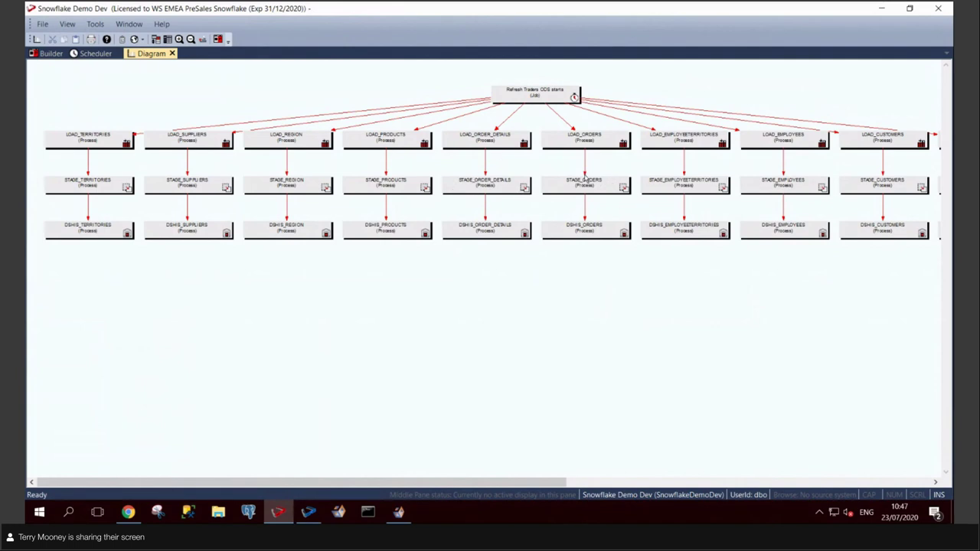
click(94, 53)
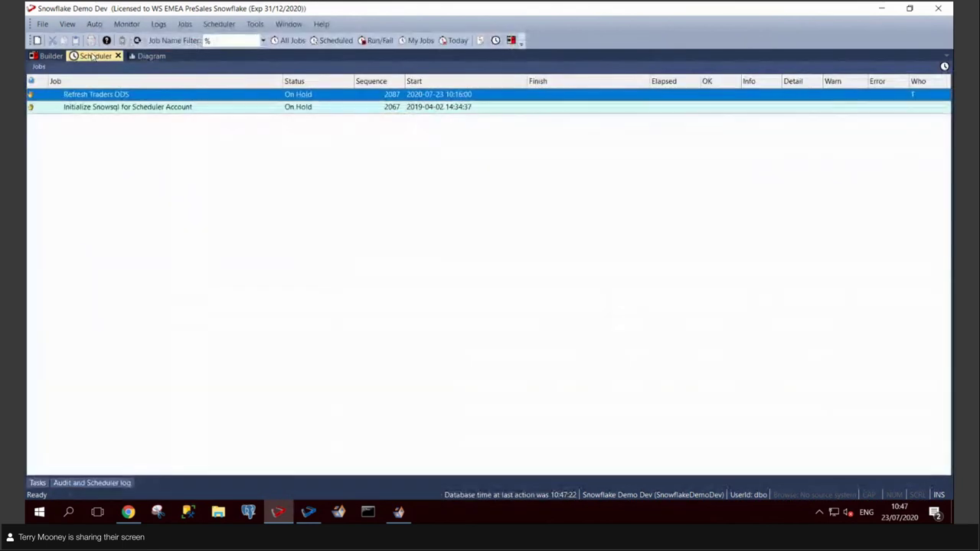
right_click(122, 94)
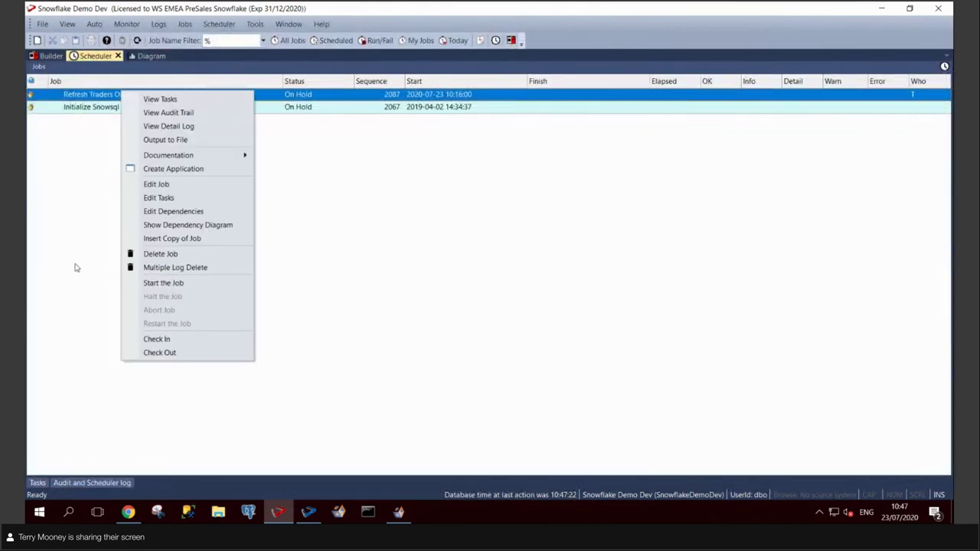
click(164, 282)
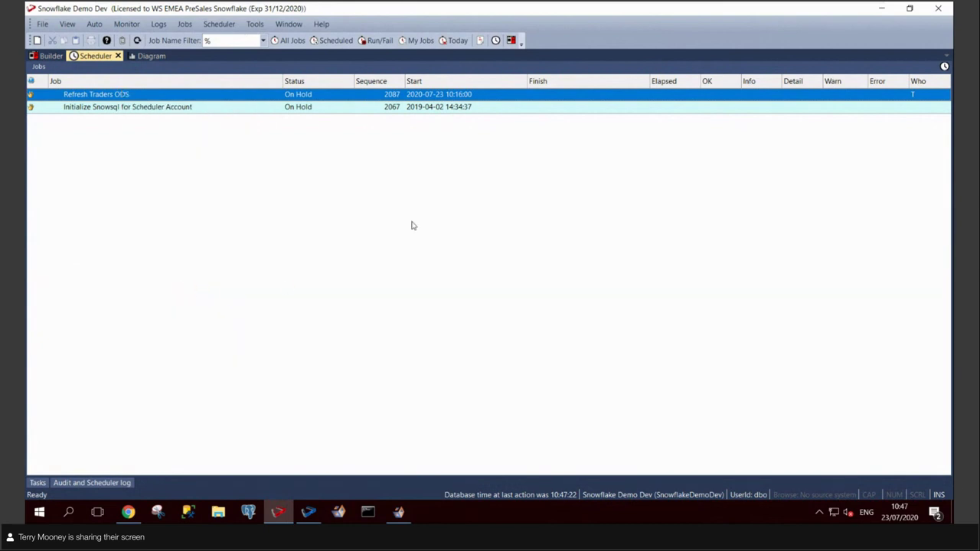
Step: Refresh the list of all scheduler jobs repeatedly to monitor the status of the Refresh Traders ODS run
click(290, 42)
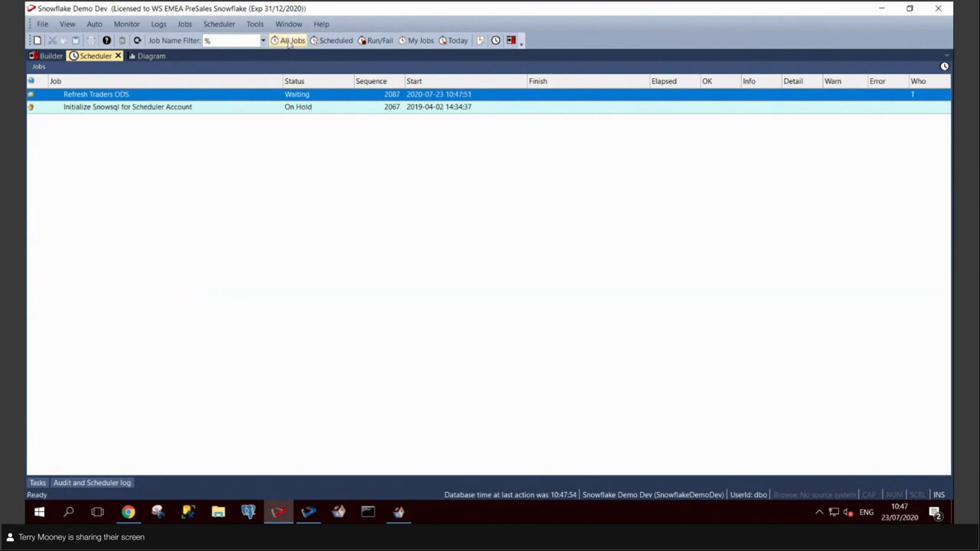
click(289, 42)
click(289, 42)
click(289, 42)
click(290, 42)
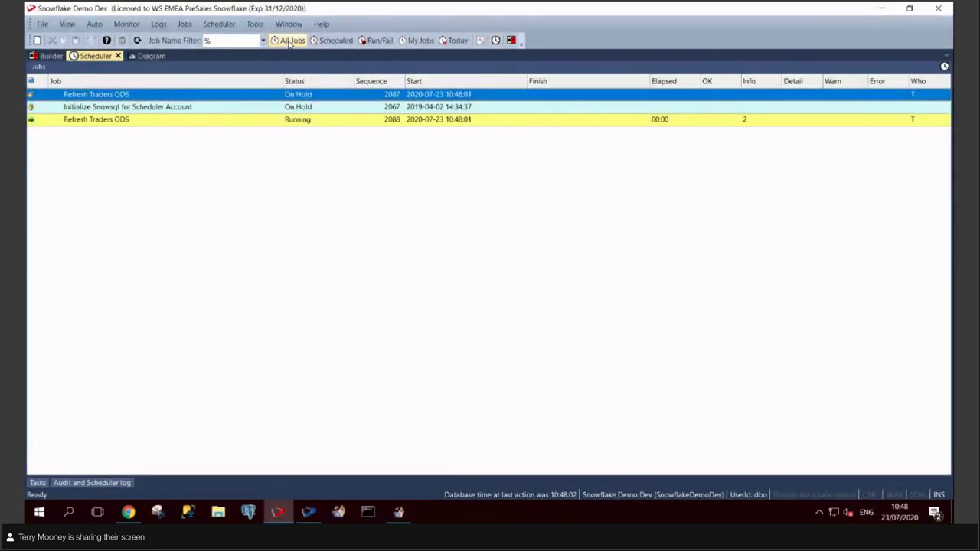
click(290, 42)
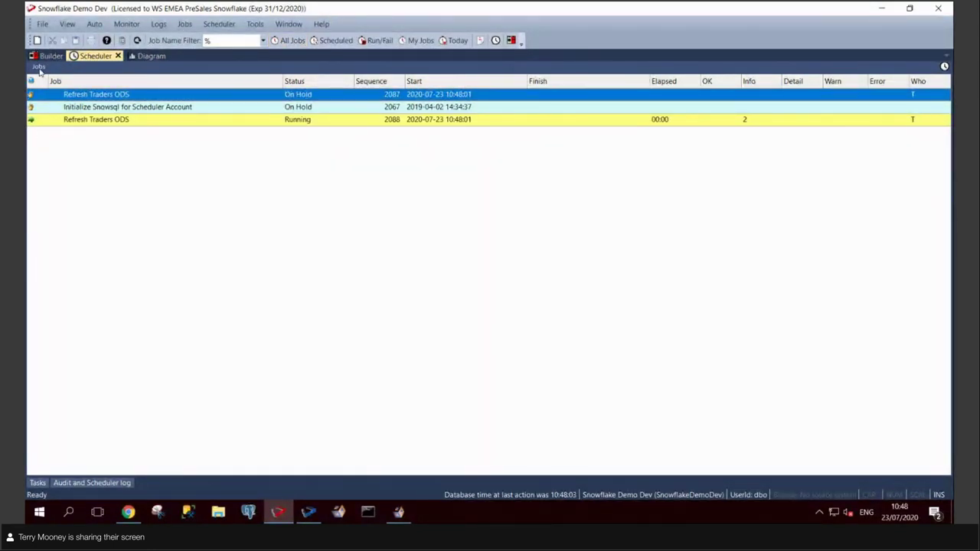
Step: Start creating documentation for all objects in the repository, with the WhereScape Documentation folder as its destination
click(47, 57)
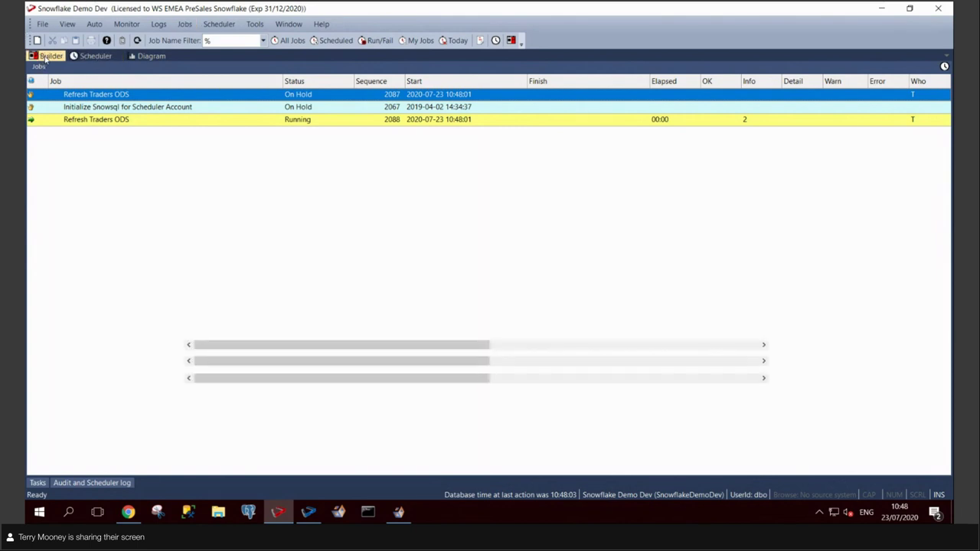
click(213, 25)
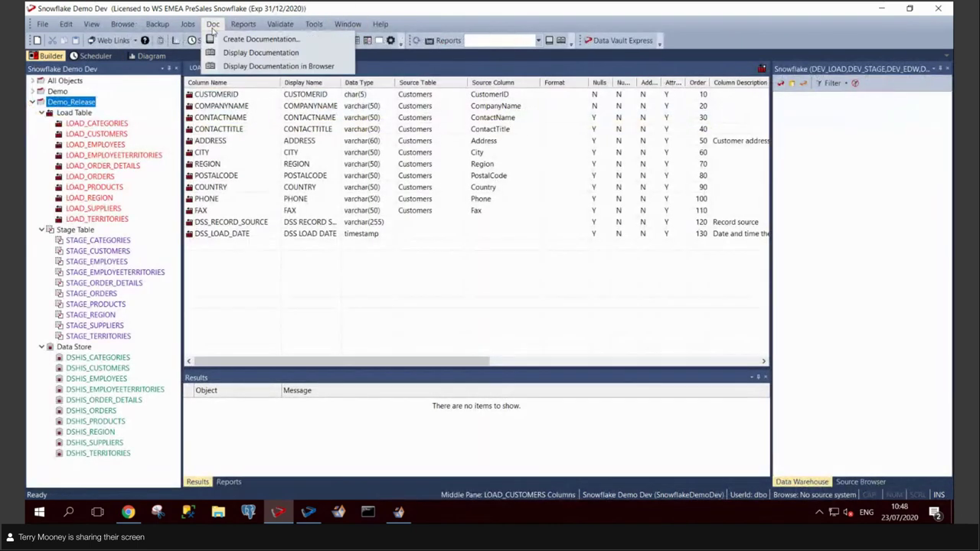
click(252, 40)
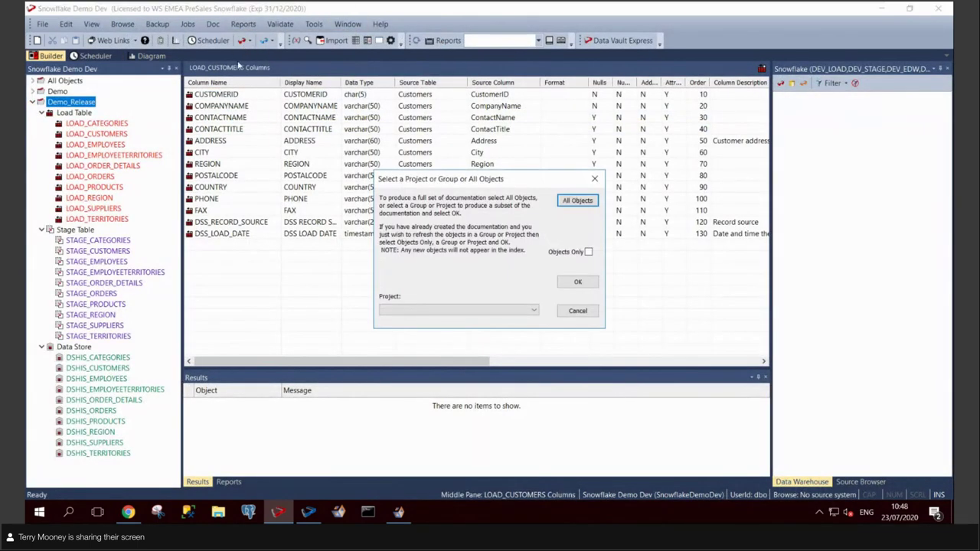
click(577, 201)
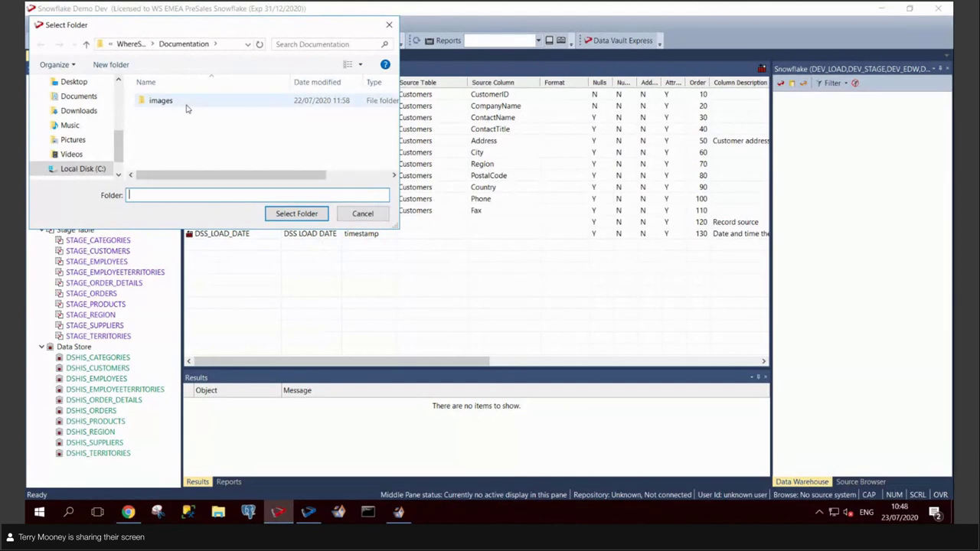
click(291, 216)
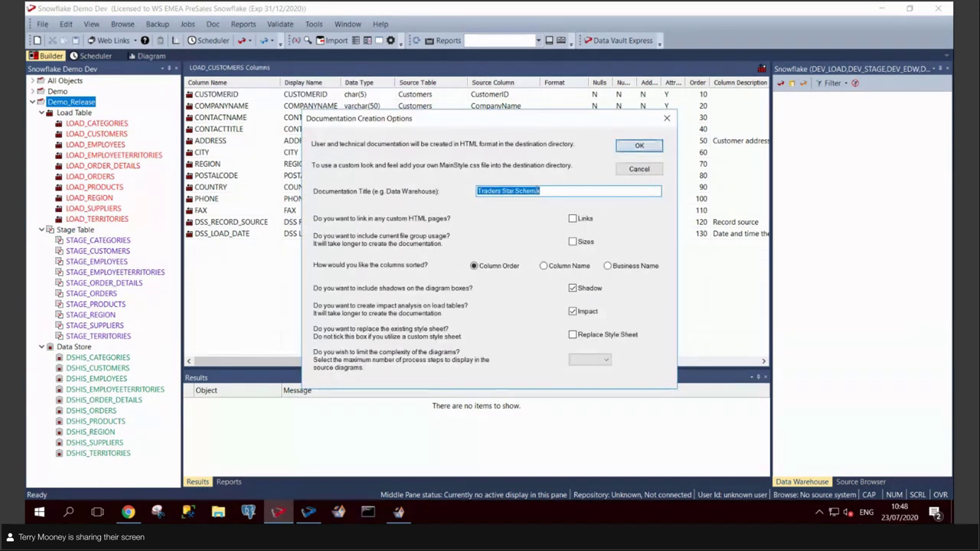
Step: Title the documentation Traders ODS and generate it with the other creation options as proposed
click(536, 191)
drag(539, 190, 502, 191)
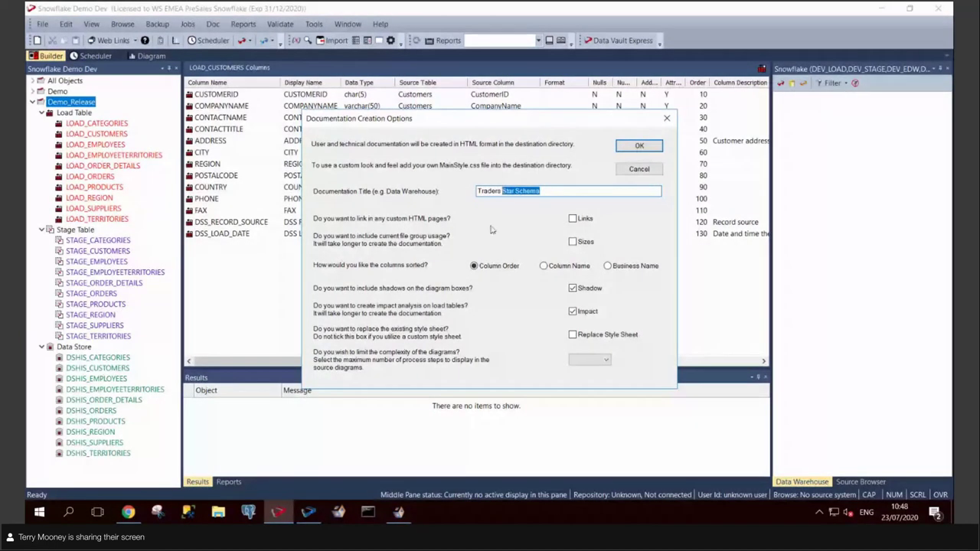
text(ODS)
click(649, 145)
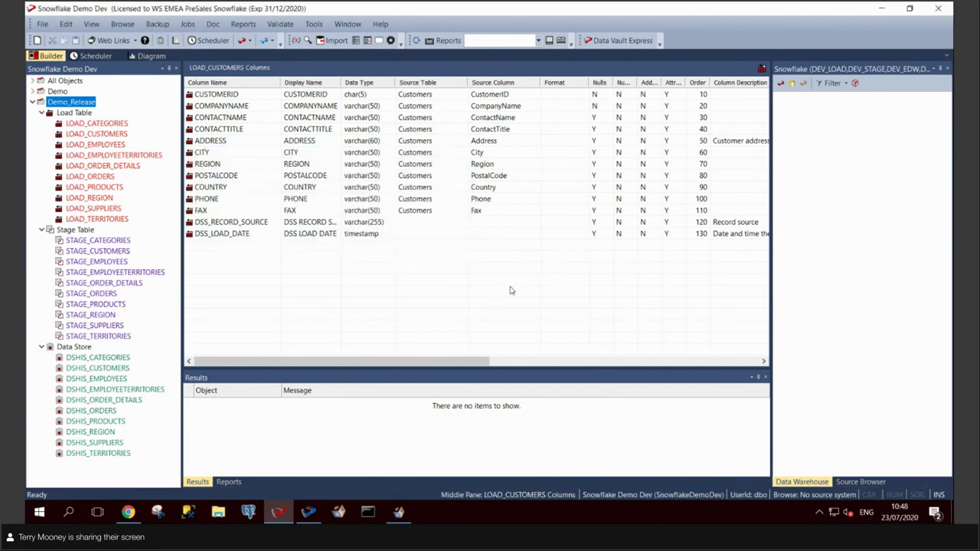
Step: Display the generated documentation in the web browser and open its user documentation
click(212, 24)
click(267, 67)
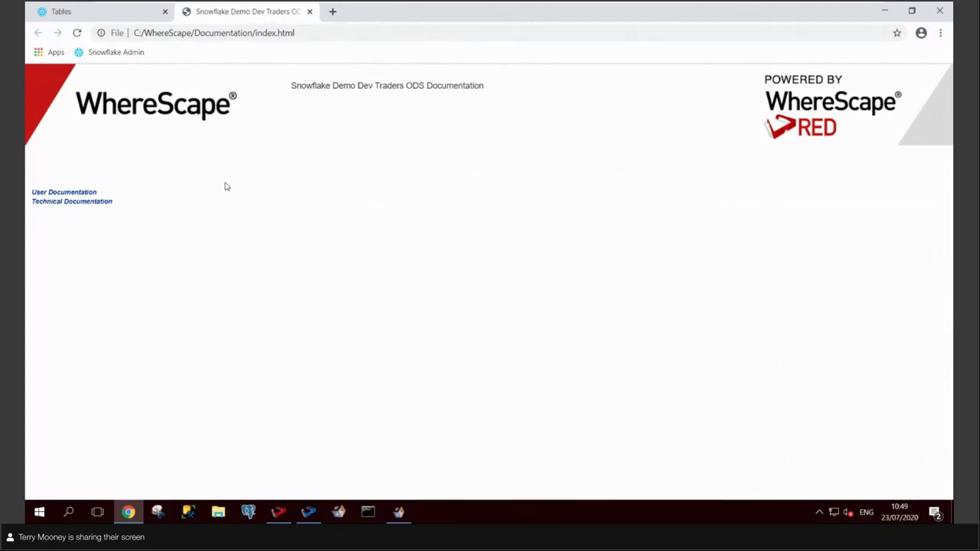
click(58, 193)
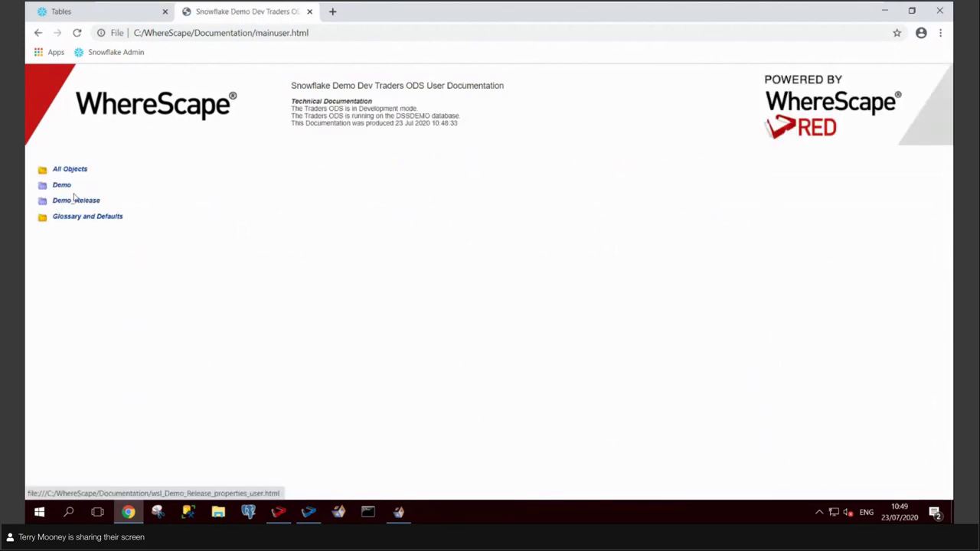
Step: Open the glossary under Glossary and Defaults and read through its column definitions
click(68, 218)
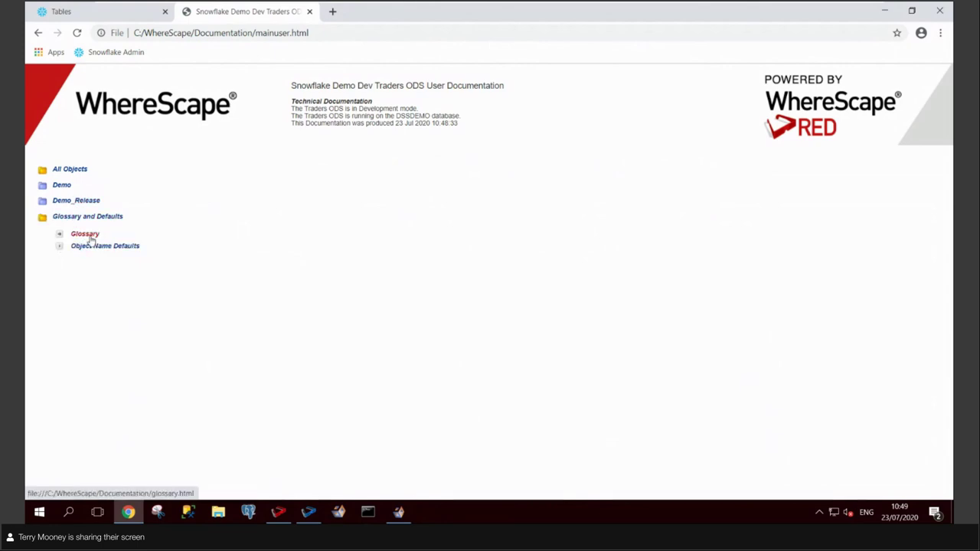
click(87, 235)
scroll(492, 269, down, 20)
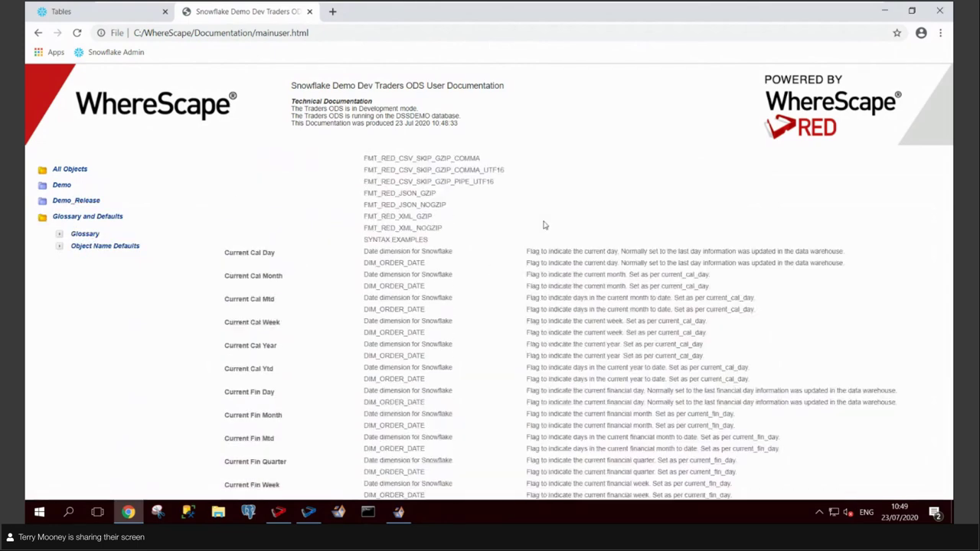
scroll(573, 204, down, 15)
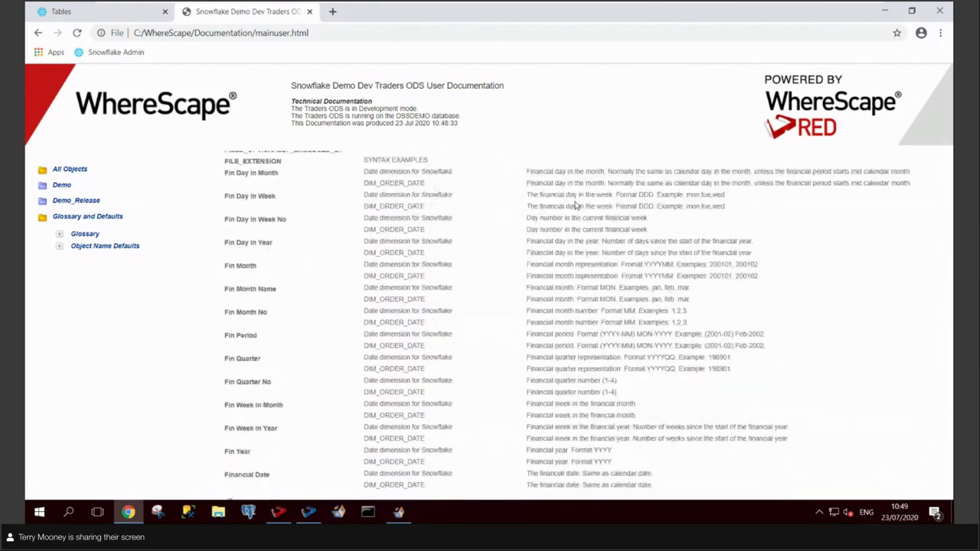
scroll(614, 165, up, 3)
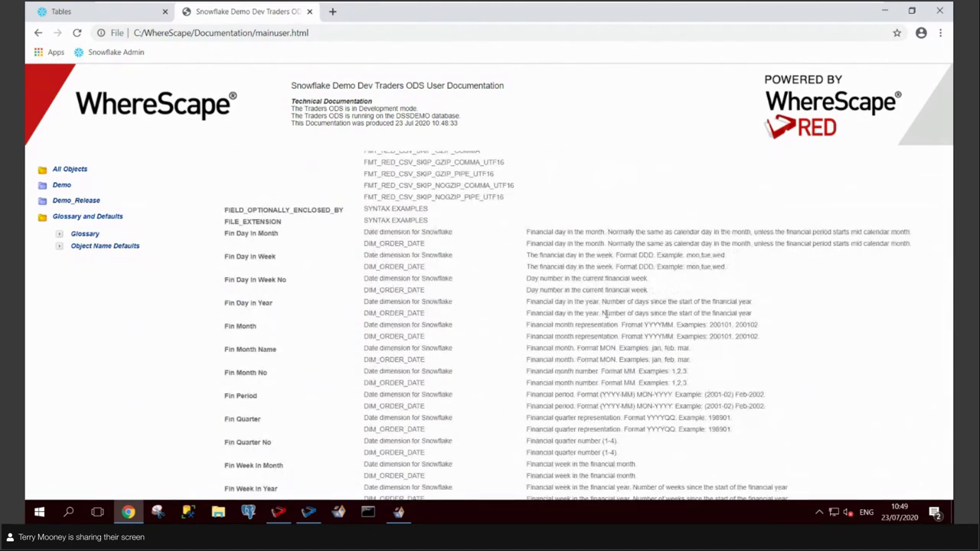
scroll(597, 310, down, 4)
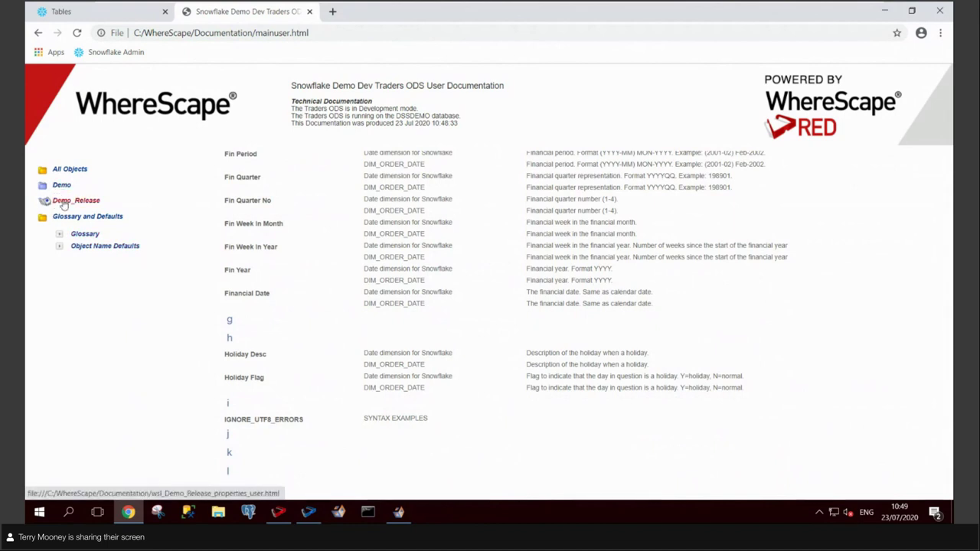
Step: View the Demo_Release project's properties in the user documentation and again in the technical documentation
click(66, 204)
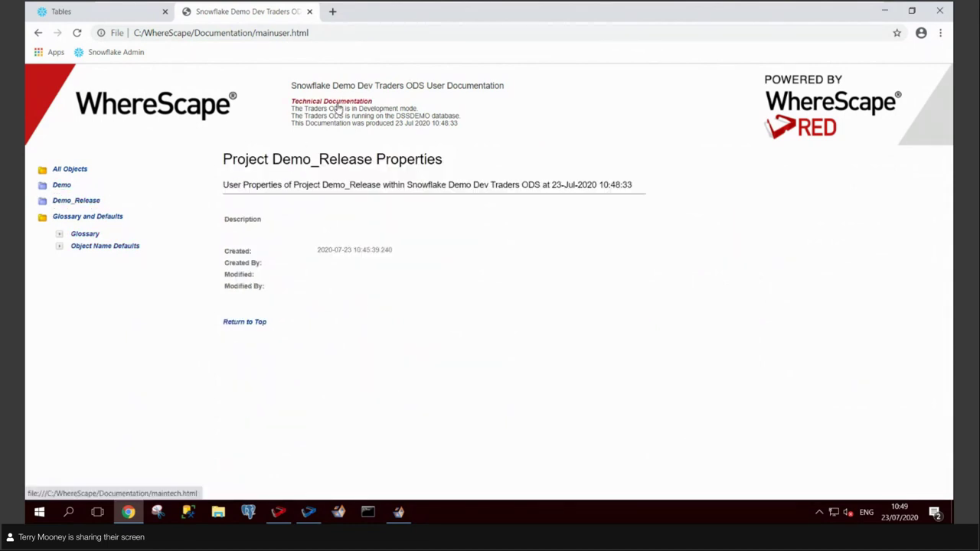
click(303, 105)
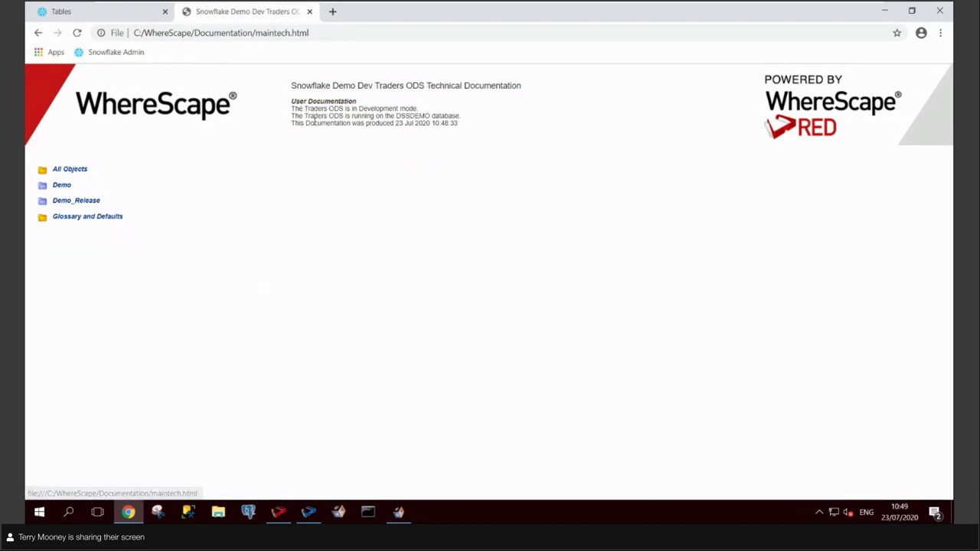
click(77, 206)
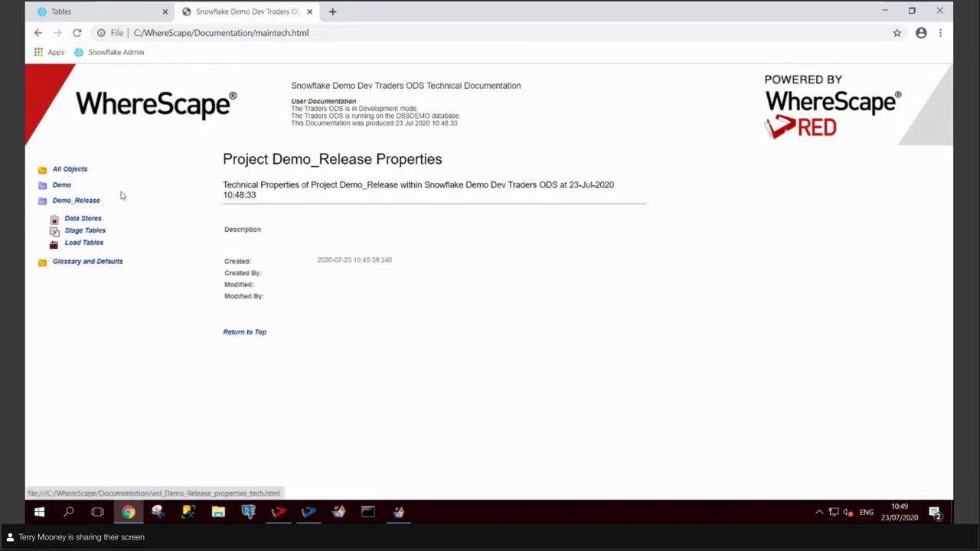
Step: Open the LOAD_CUSTOMERS load table's technical page and examine its columns, source diagram, extended properties, storage and impact tables
click(91, 245)
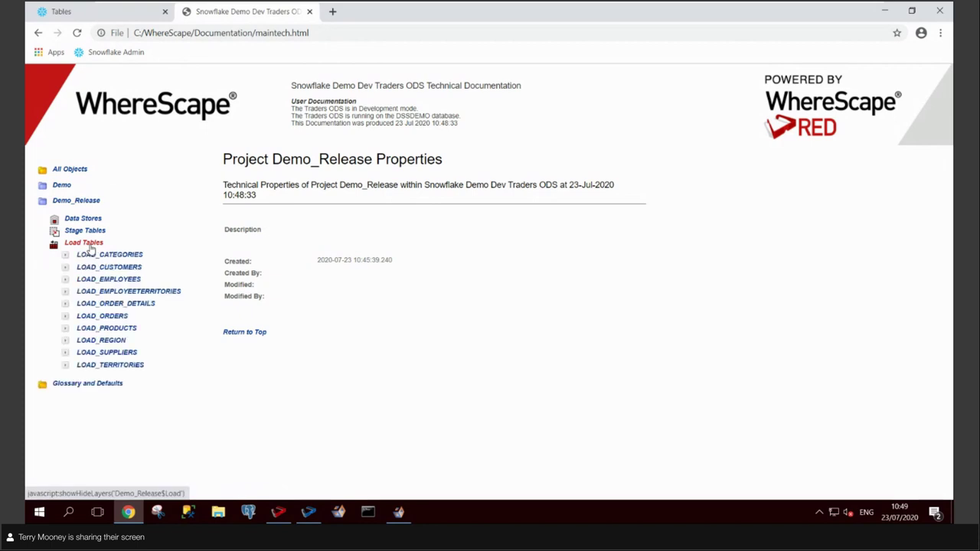
click(115, 268)
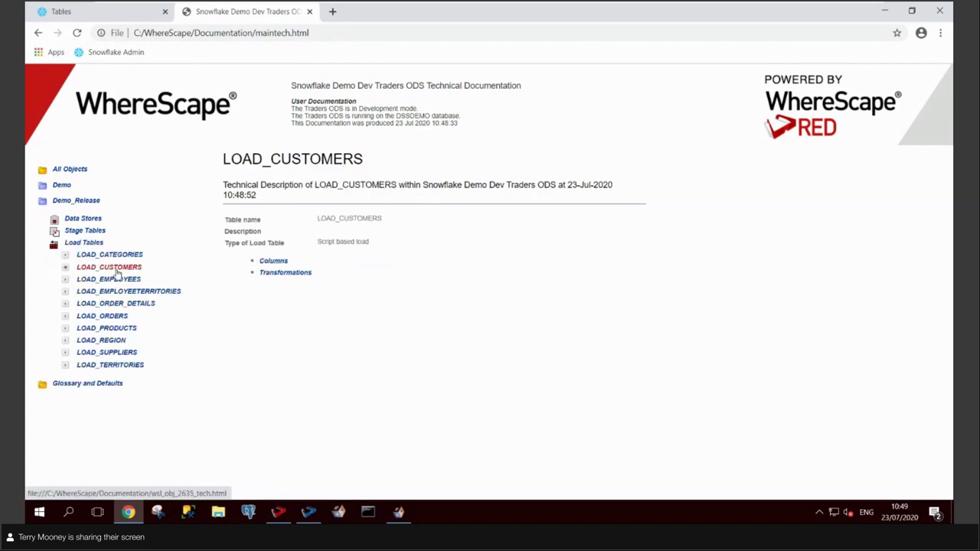
scroll(543, 287, down, 5)
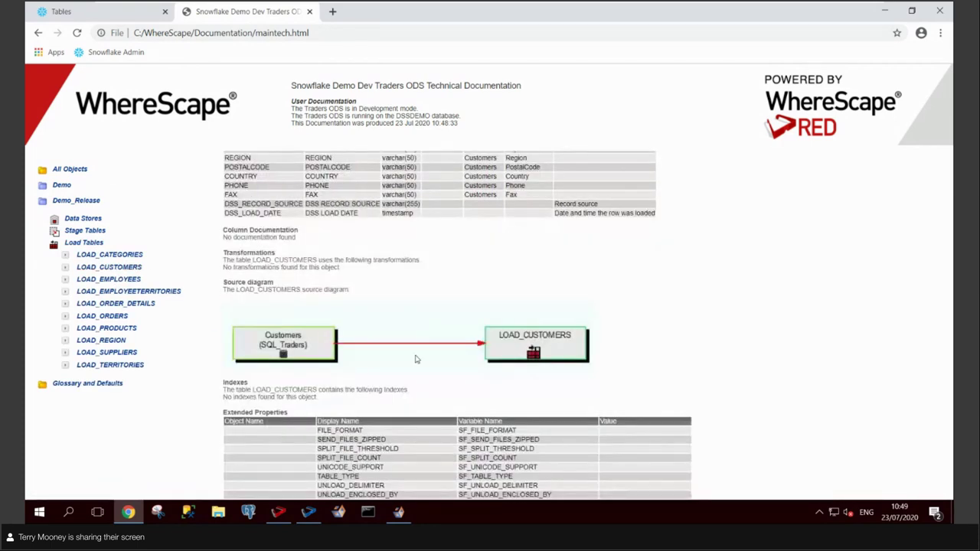
scroll(428, 345, down, 3)
scroll(384, 283, down, 6)
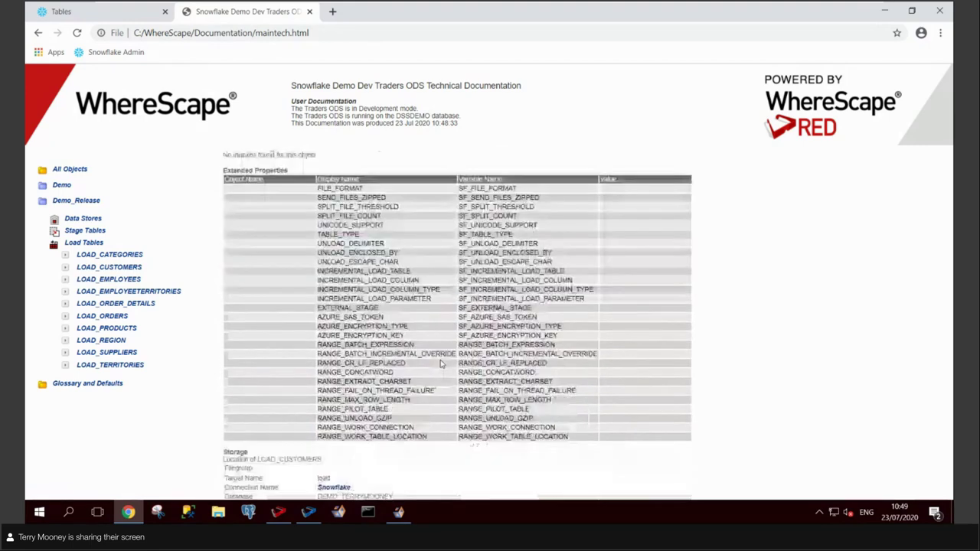
scroll(434, 317, down, 2)
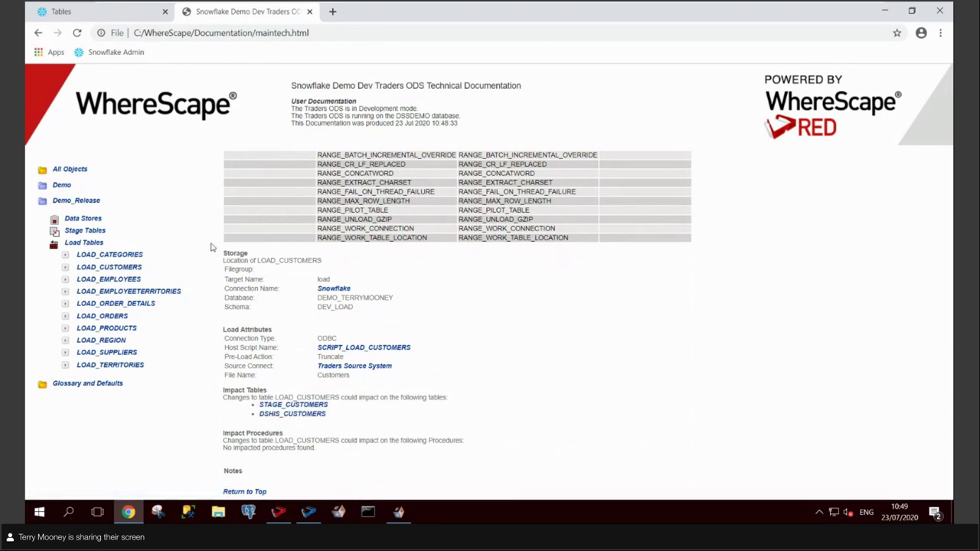
Step: Open the STAGE_CUSTOMERS stage table's technical page and examine its columns, source diagram and storage details
click(90, 235)
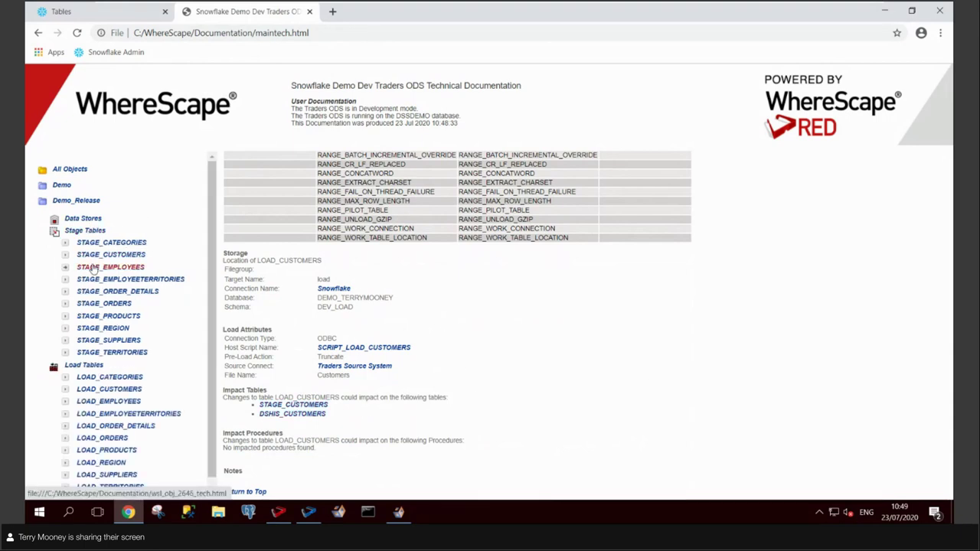
click(95, 259)
scroll(445, 261, down, 5)
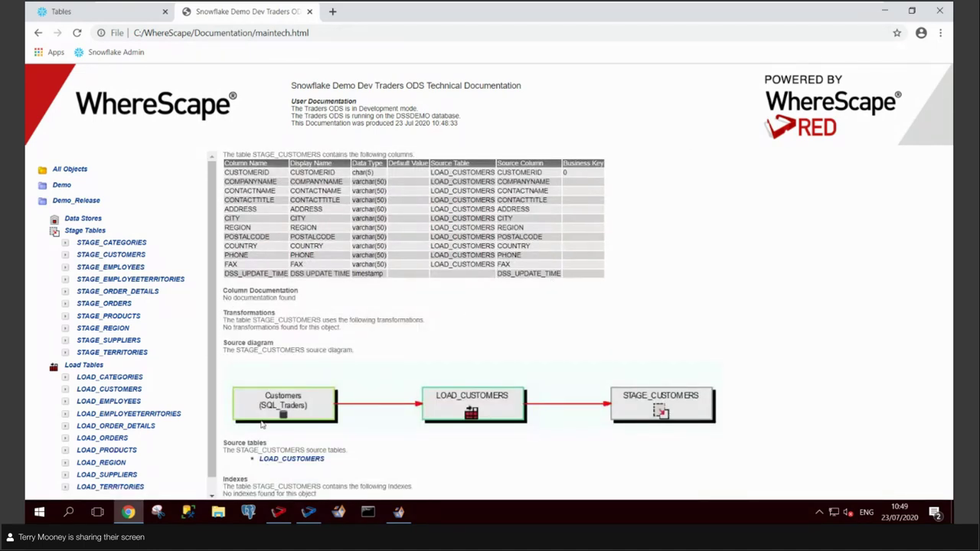
scroll(261, 424, down, 3)
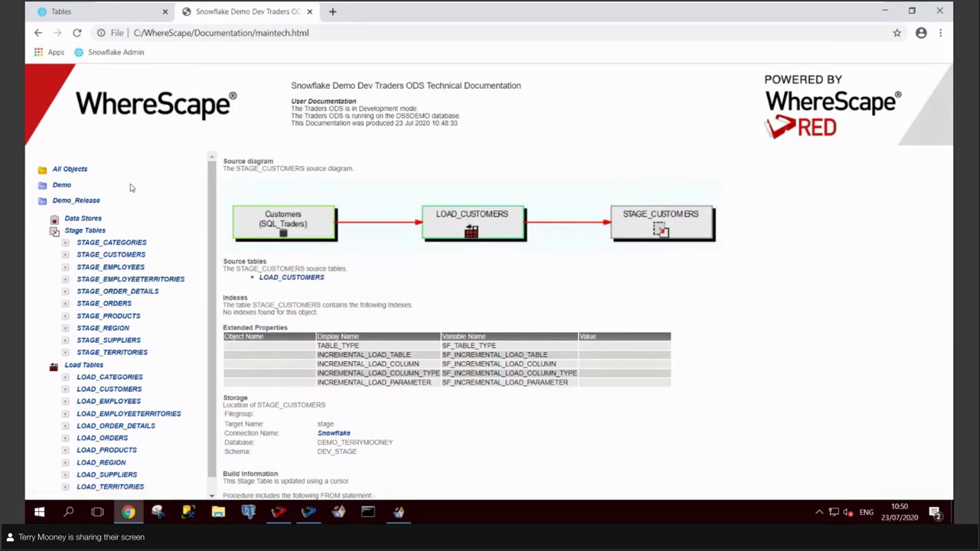
Step: Open the DSHIS_CUSTOMERS data store's technical page, read through its UPDATE_DSHIS_CUSTOMERS host script, and return to the table page
click(67, 202)
click(74, 218)
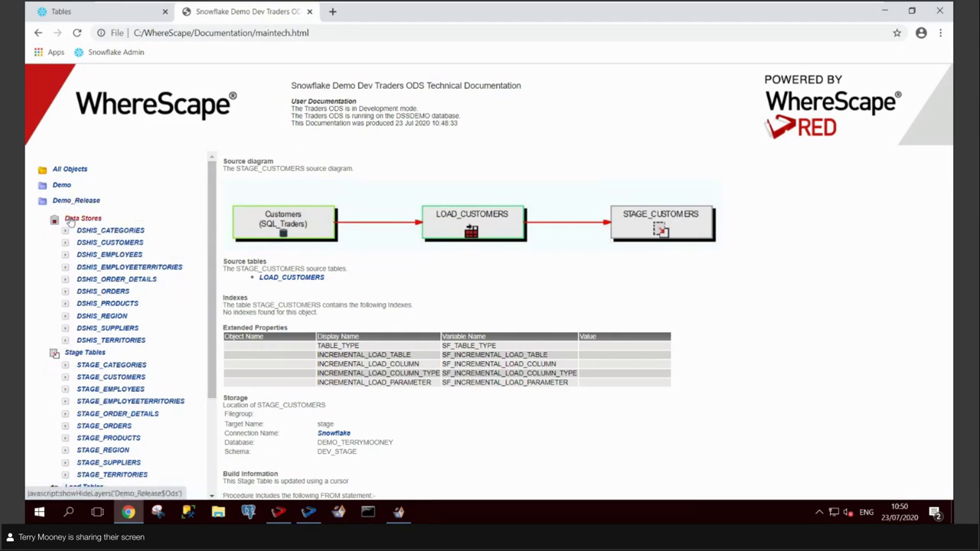
click(118, 243)
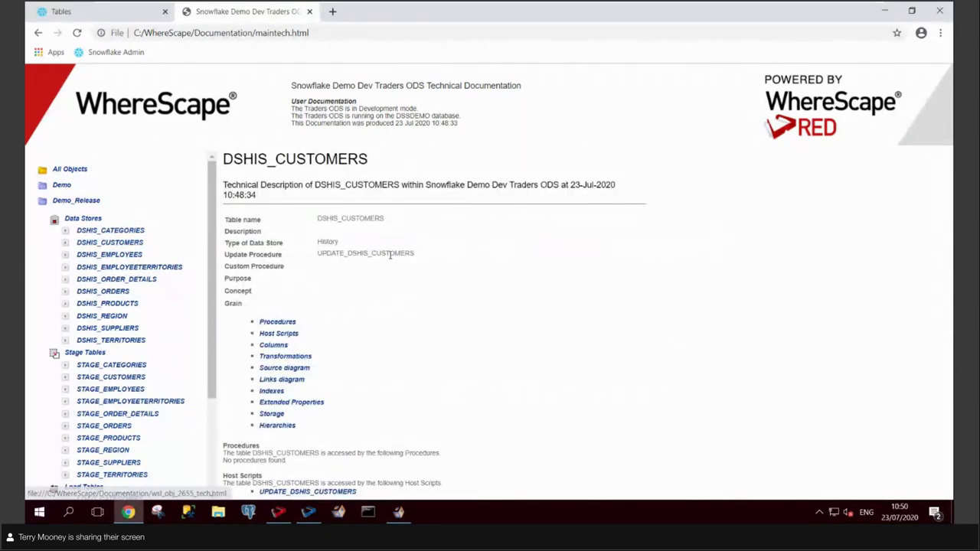
scroll(394, 261, down, 2)
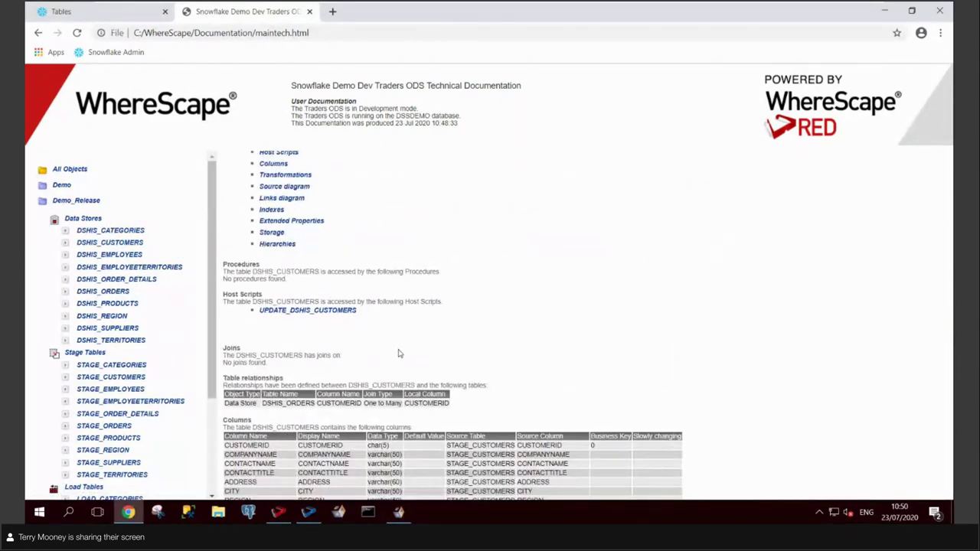
click(312, 312)
scroll(559, 294, down, 8)
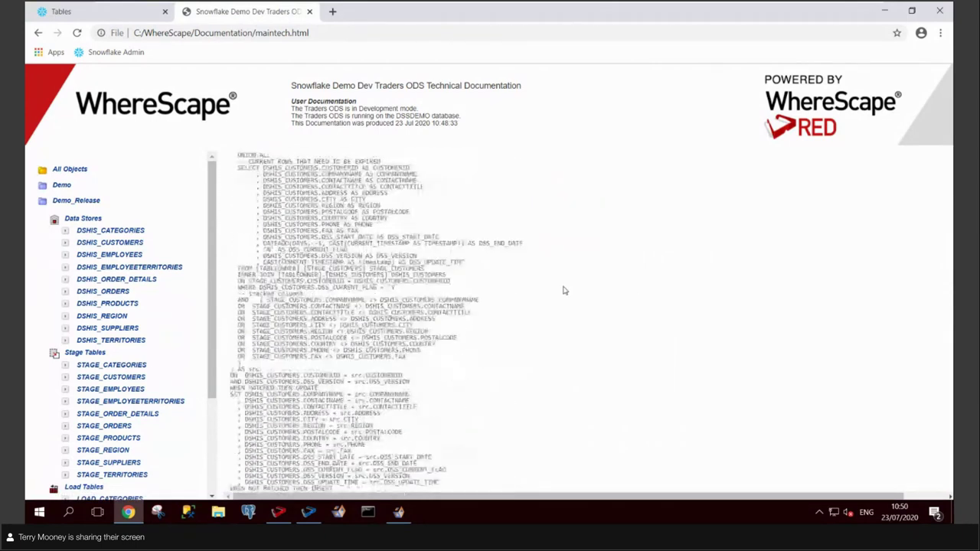
scroll(566, 287, up, 6)
scroll(567, 287, up, 3)
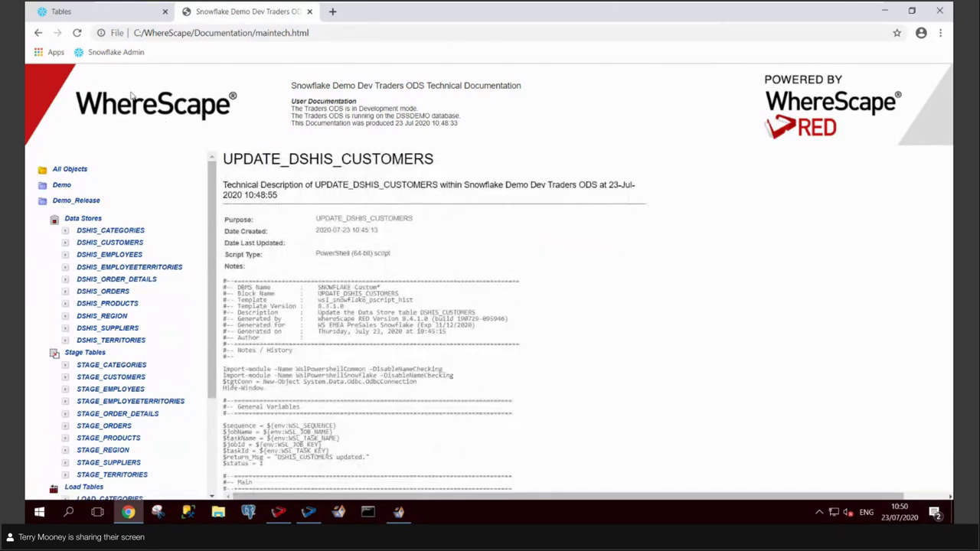
click(38, 32)
Step: Examine the DSHIS_CUSTOMERS page's columns, source and links diagrams, extended properties, storage and hierarchy sections
scroll(452, 284, down, 3)
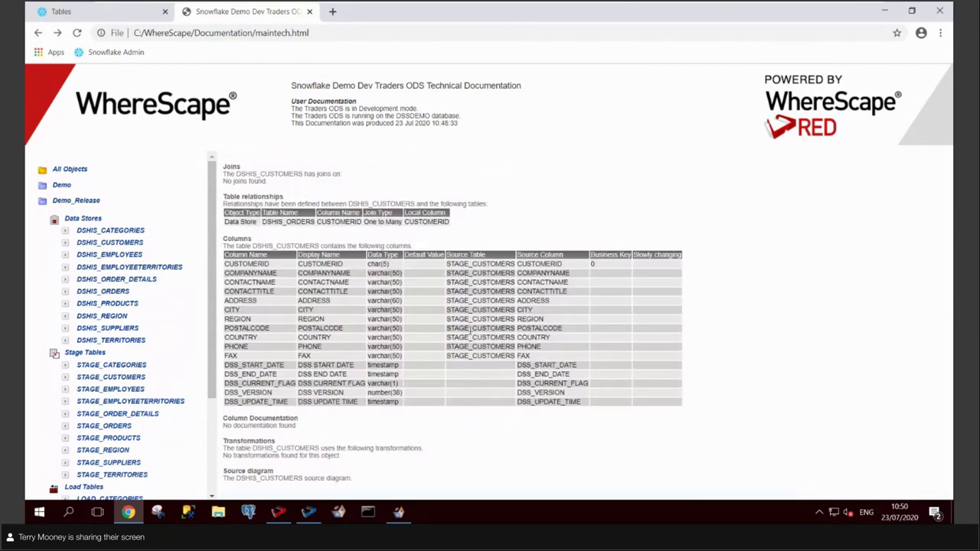
scroll(470, 329, down, 3)
scroll(360, 297, up, 2)
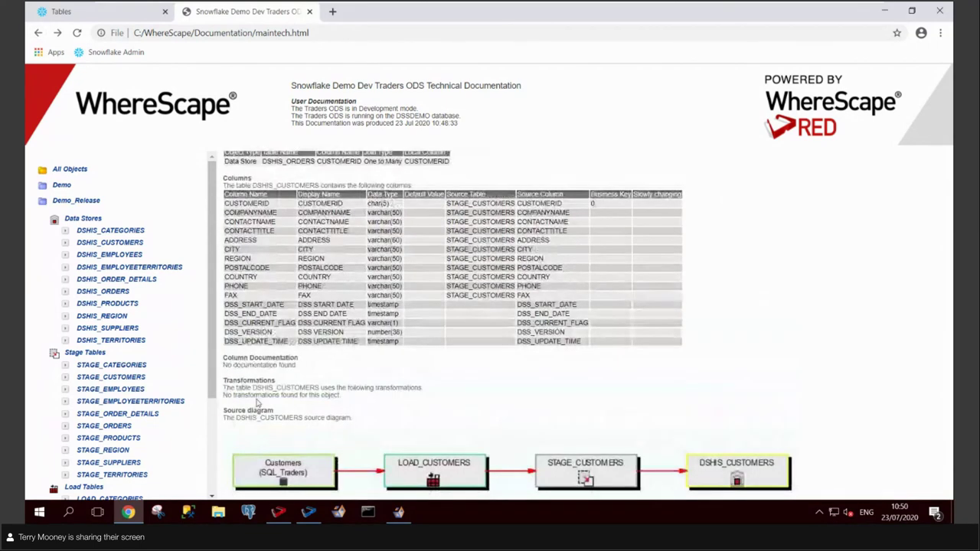
scroll(584, 382, down, 2)
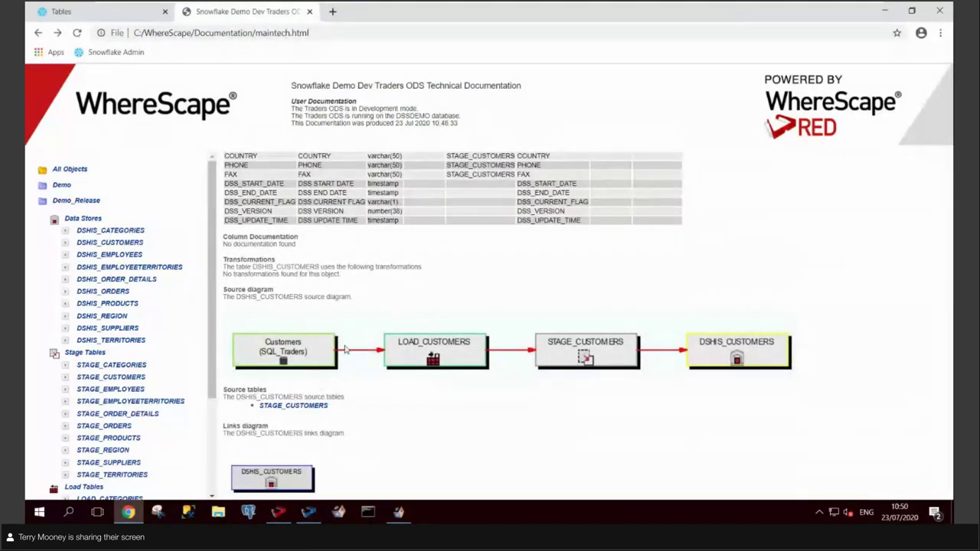
scroll(359, 376, down, 2)
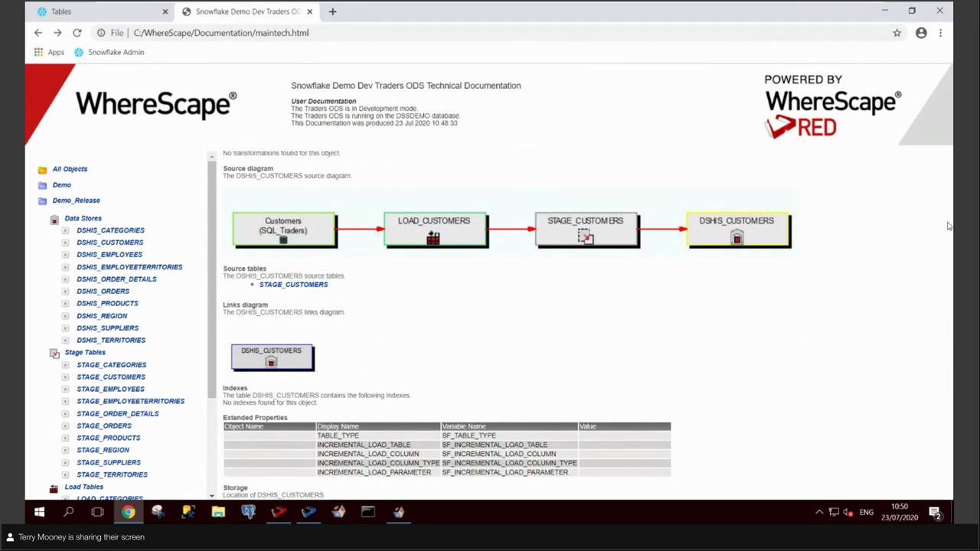
scroll(550, 344, down, 3)
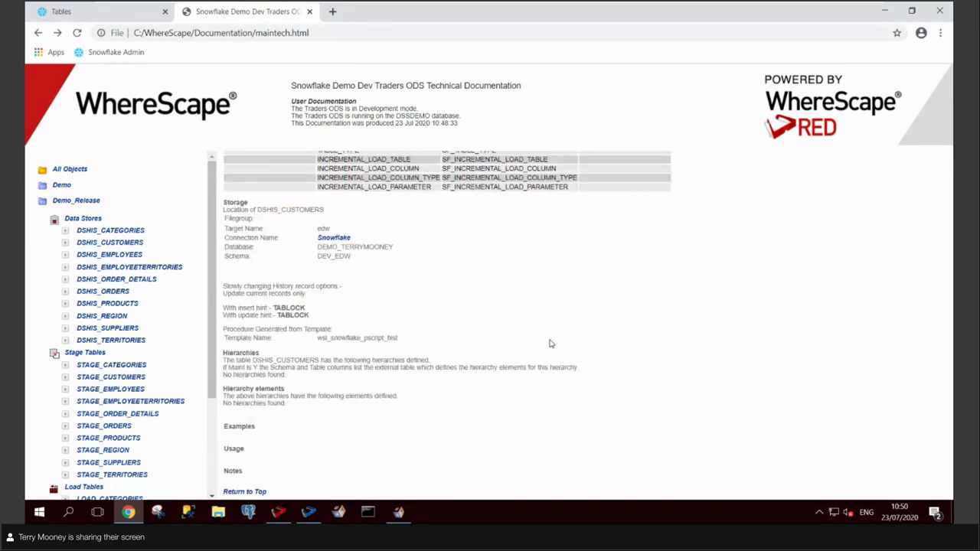
scroll(550, 344, up, 10)
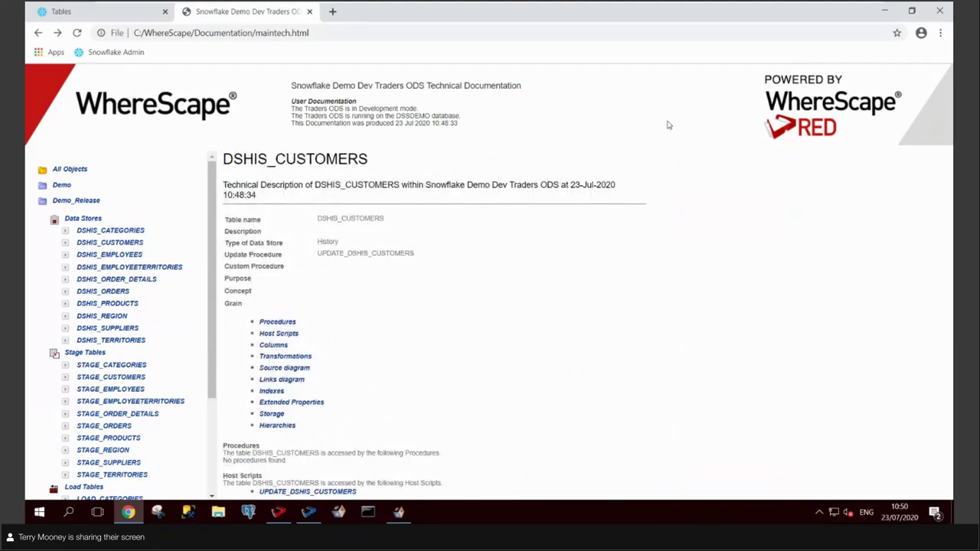
Step: Switch back to WhereScape RED and read the completed Refresh Traders ODS job's audit and scheduler log through to its last entries
click(885, 11)
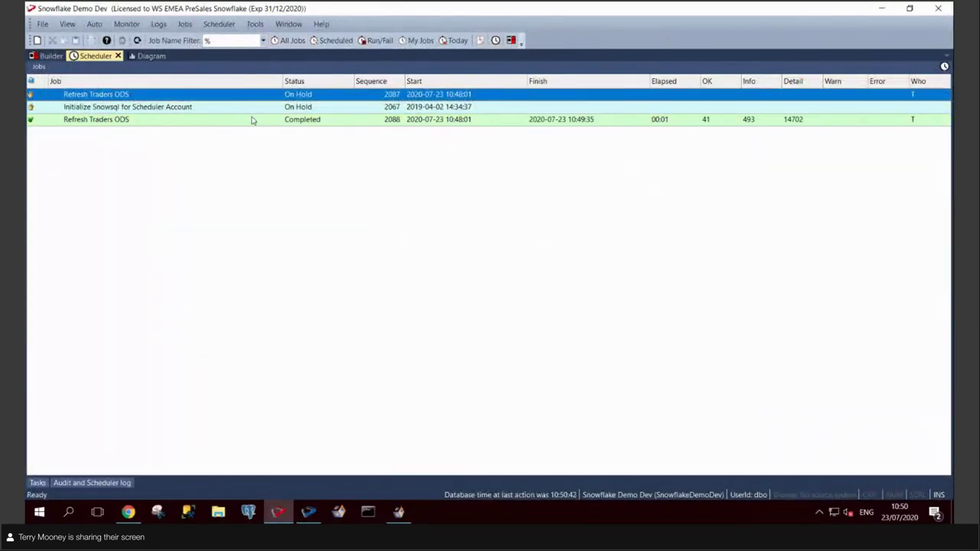
right_click(253, 119)
click(282, 138)
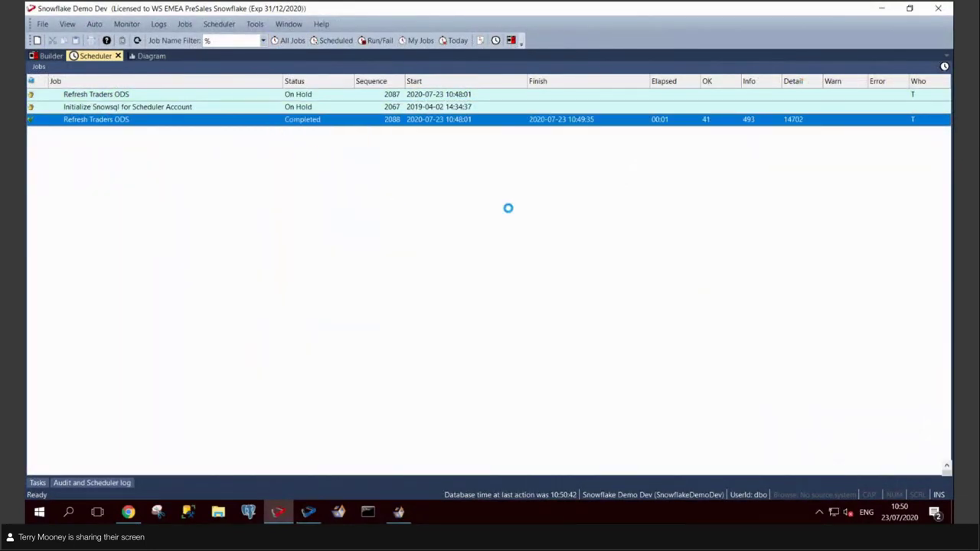
scroll(651, 346, down, 6)
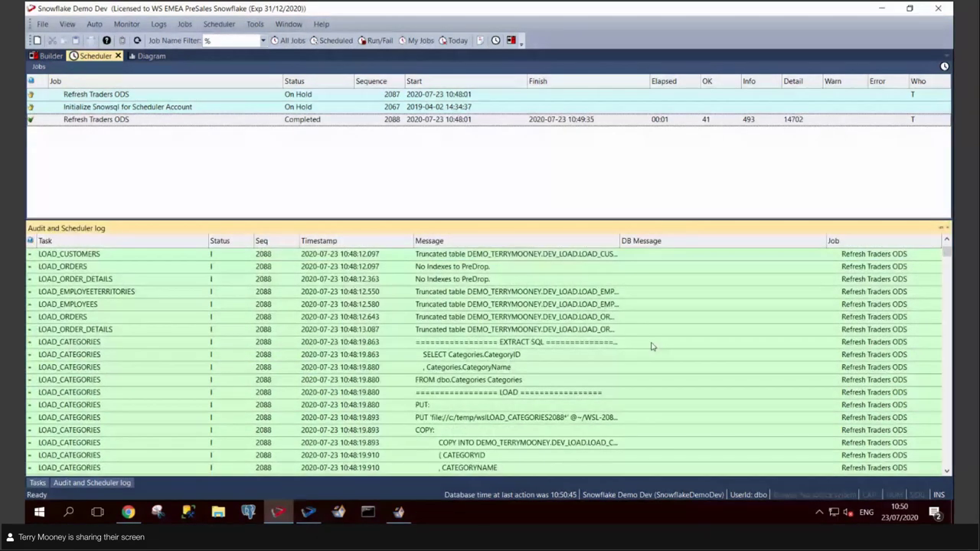
scroll(652, 346, up, 4)
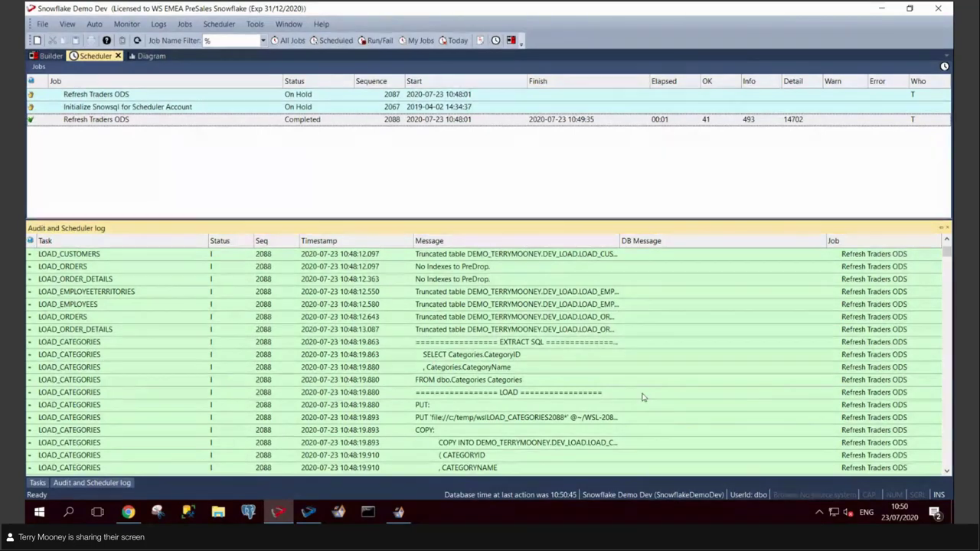
scroll(622, 404, down, 2)
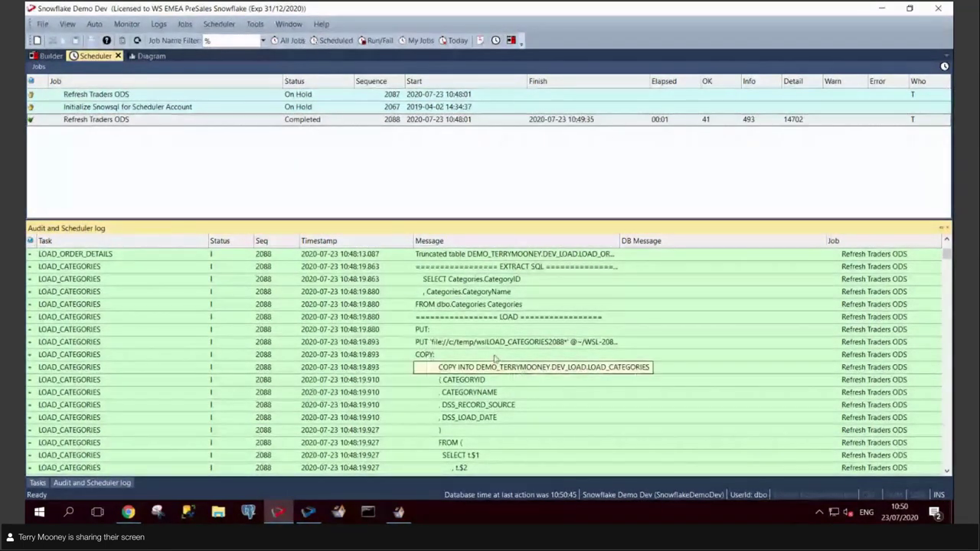
scroll(428, 331, down, 15)
scroll(501, 358, down, 12)
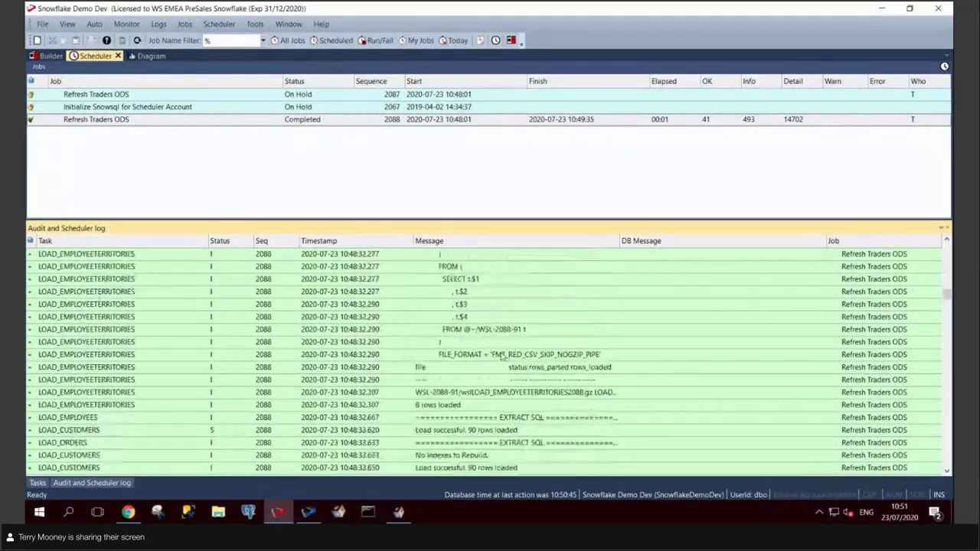
scroll(501, 357, down, 10)
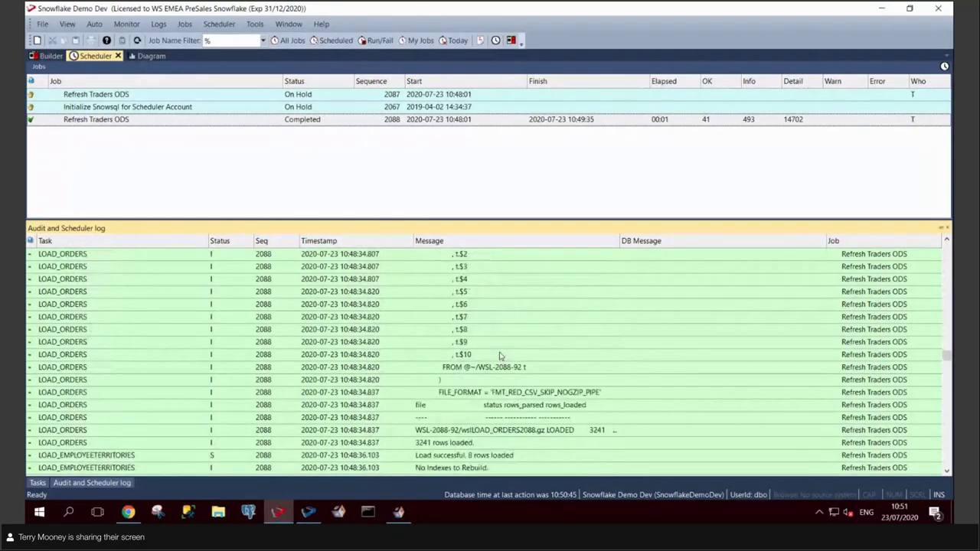
drag(948, 375, 929, 466)
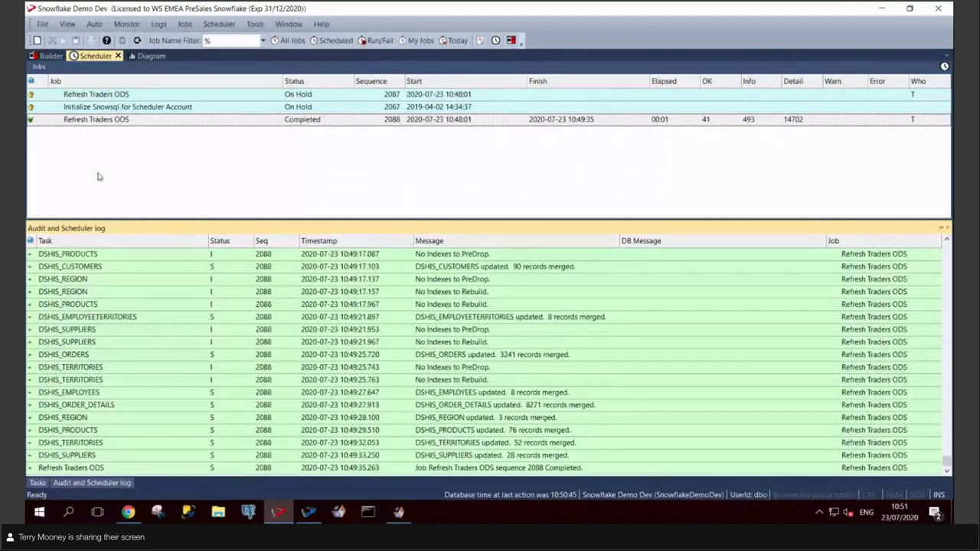
Step: Display the data of the DSHIS_CUSTOMERS data store table from the Builder and widen the COMPANYNAME column
click(47, 57)
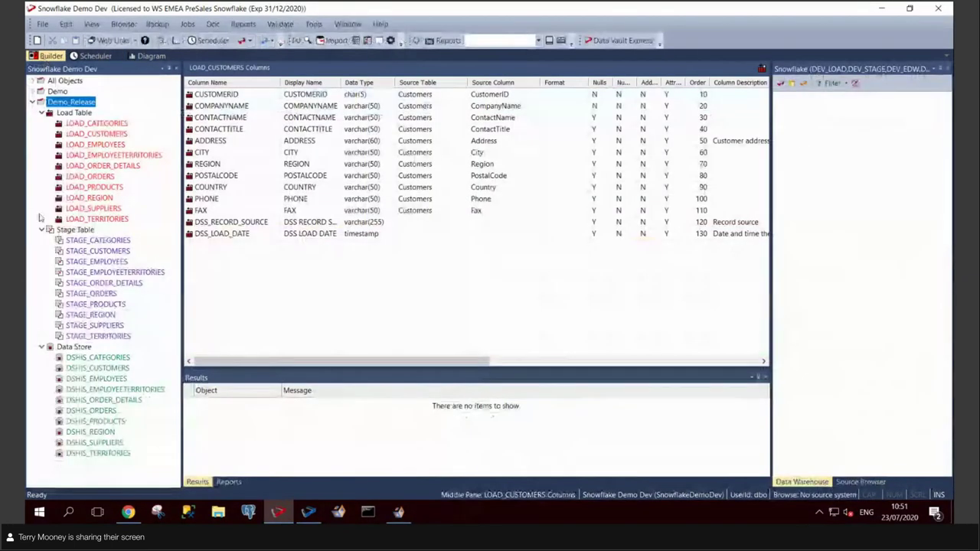
right_click(100, 371)
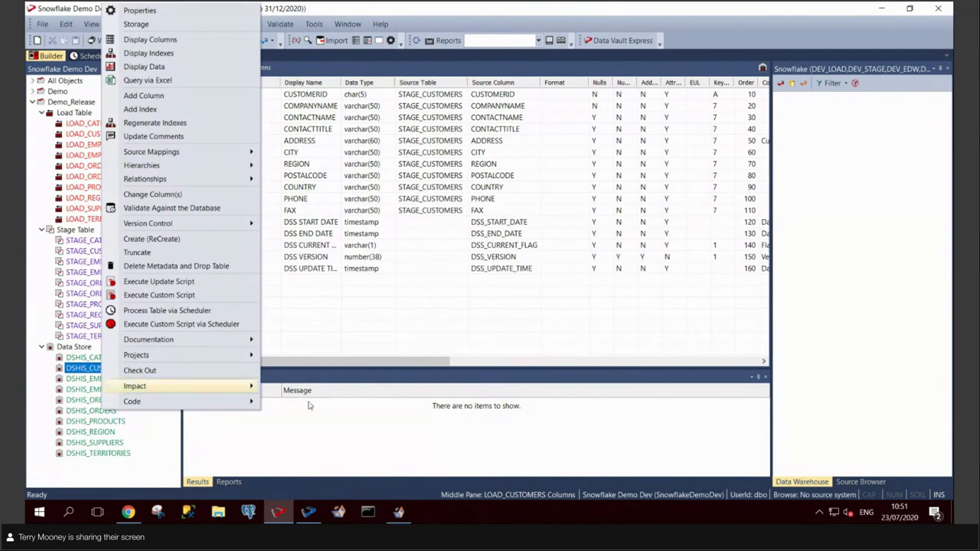
click(173, 66)
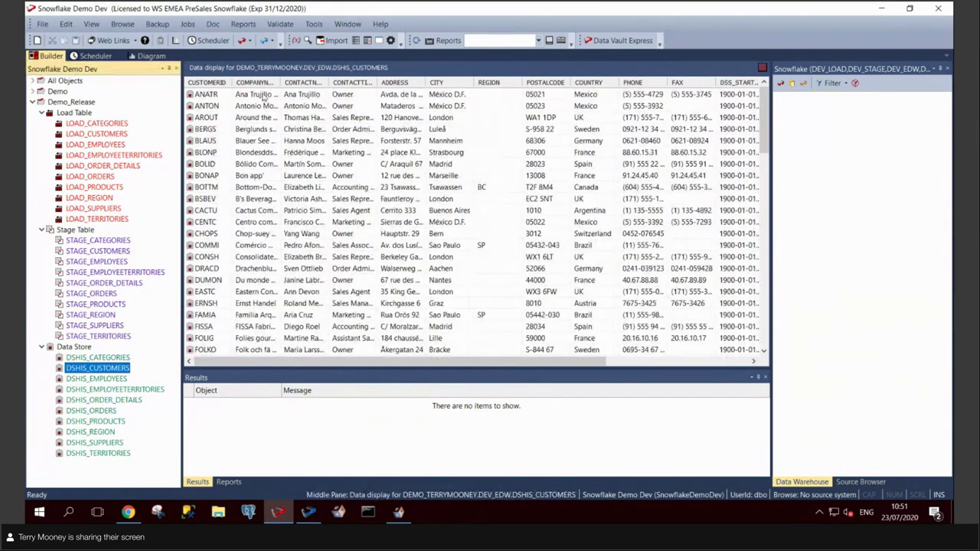
drag(232, 83, 372, 83)
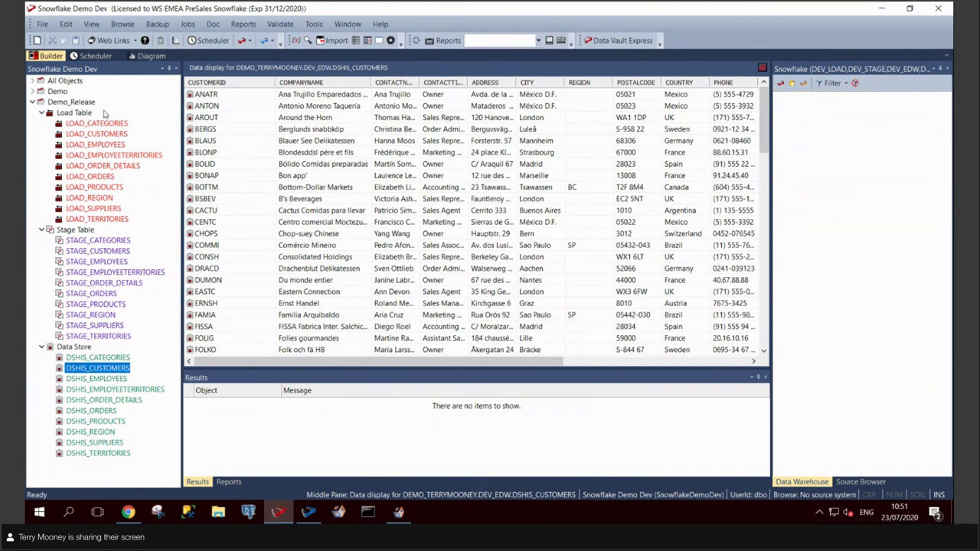
Step: Switch to WhereScape 3D and show the Traders 20200723 source diagram
click(399, 512)
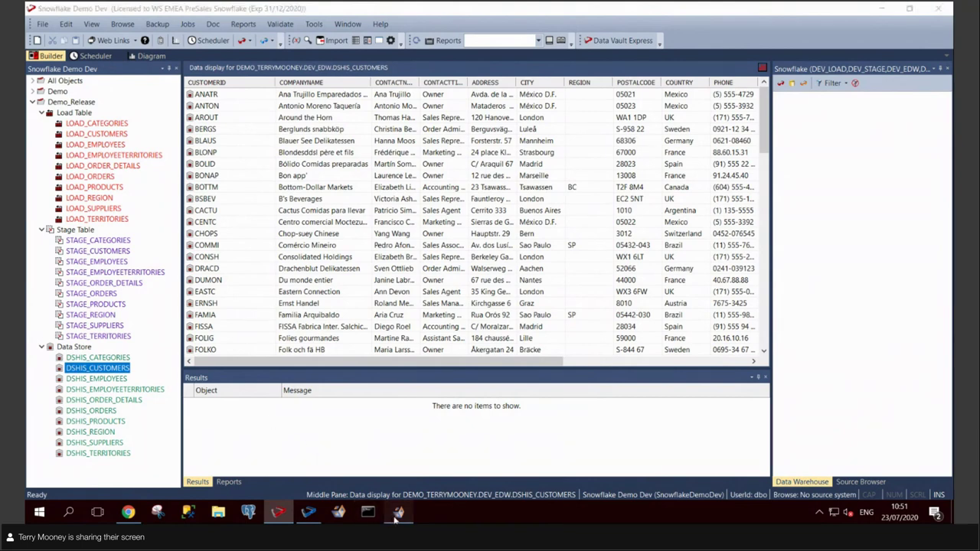
click(243, 51)
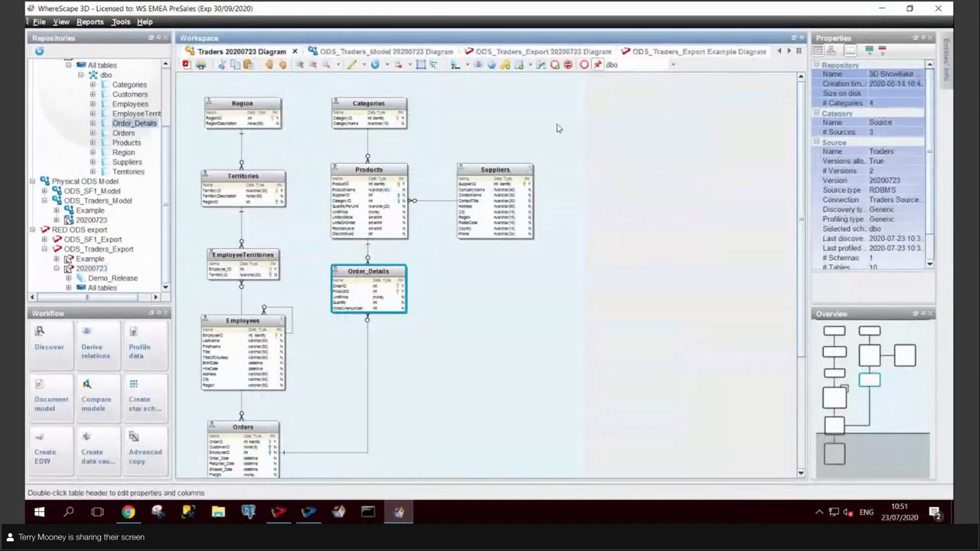